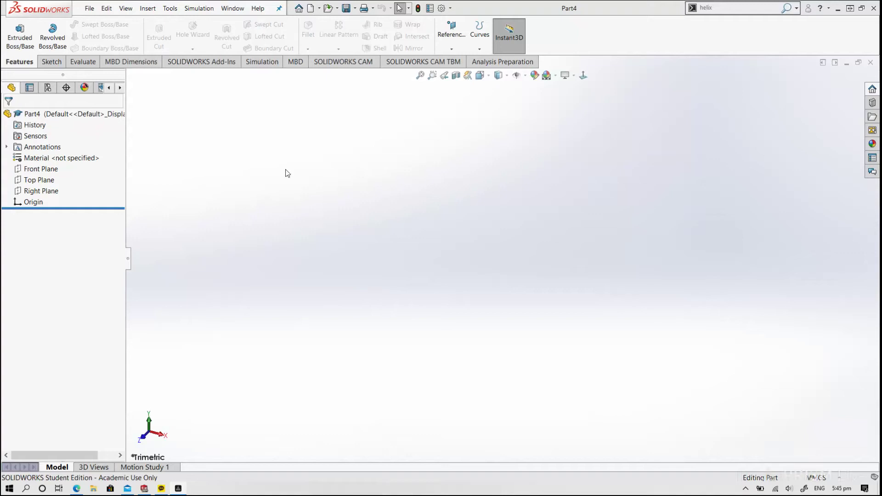
On the Right Plane, sketch a horizontal line left from the origin joined to a line slanting down-left.
click(40, 191)
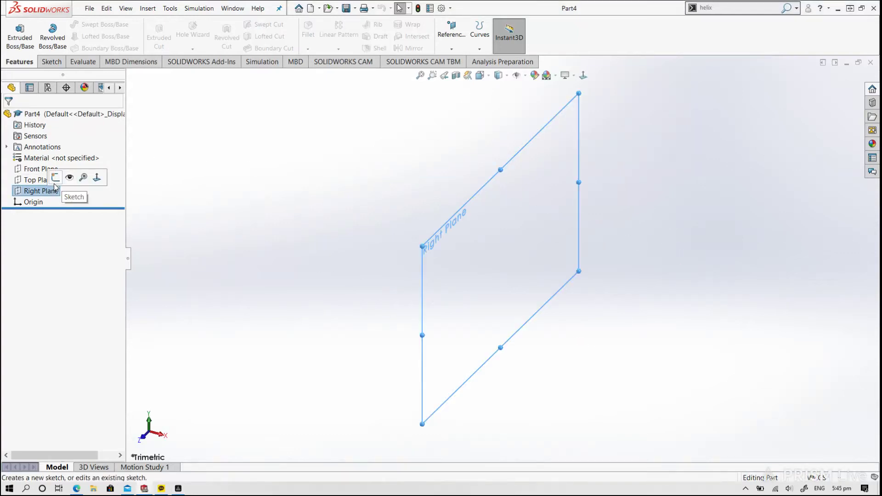
click(54, 183)
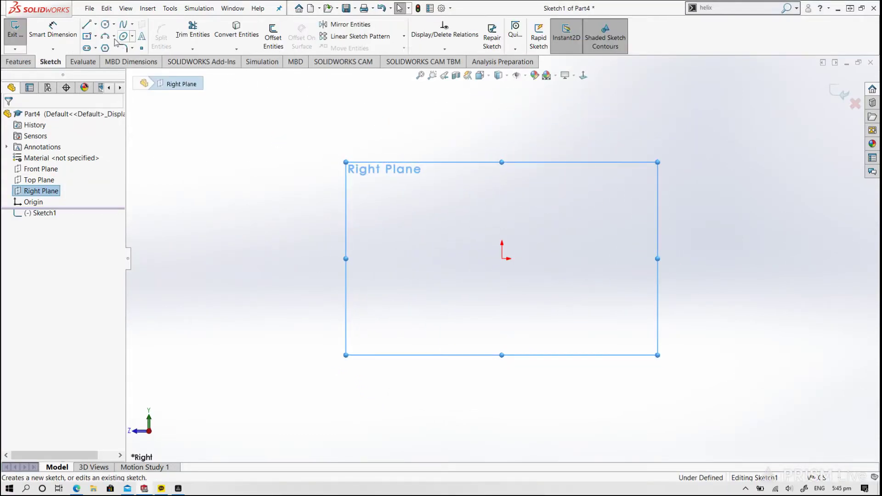
key(l)
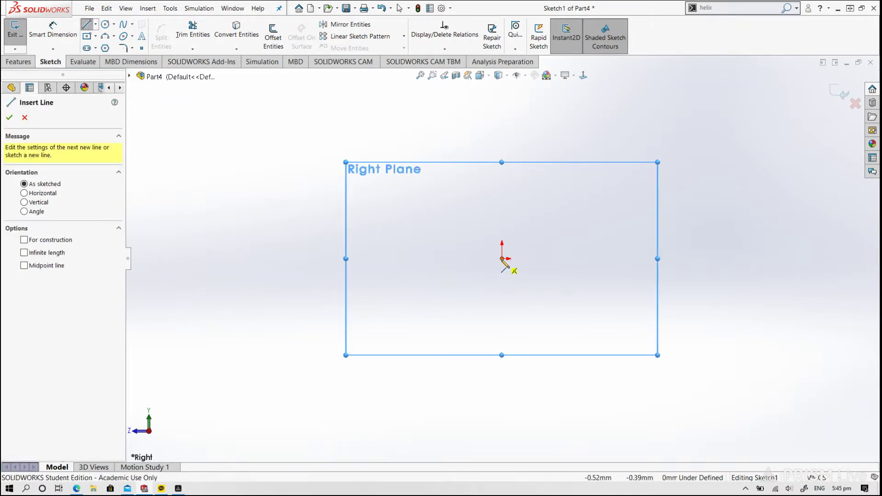
click(501, 258)
click(389, 259)
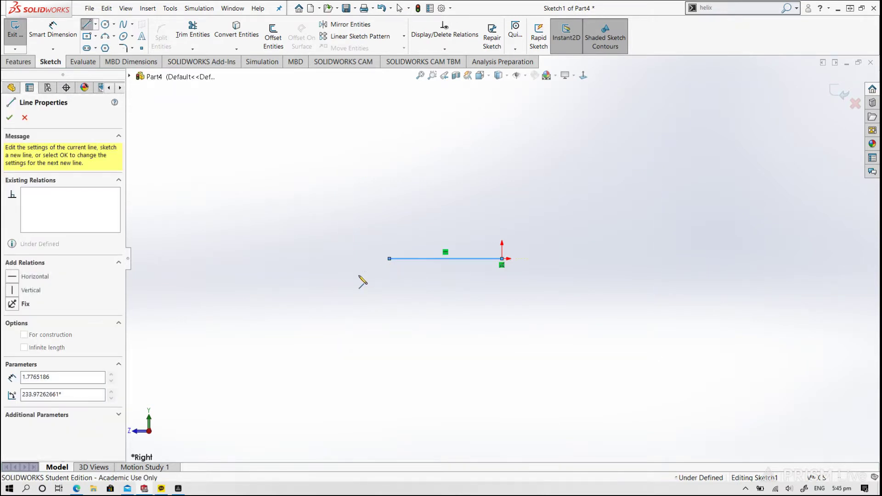
double_click(310, 317)
key(Escape)
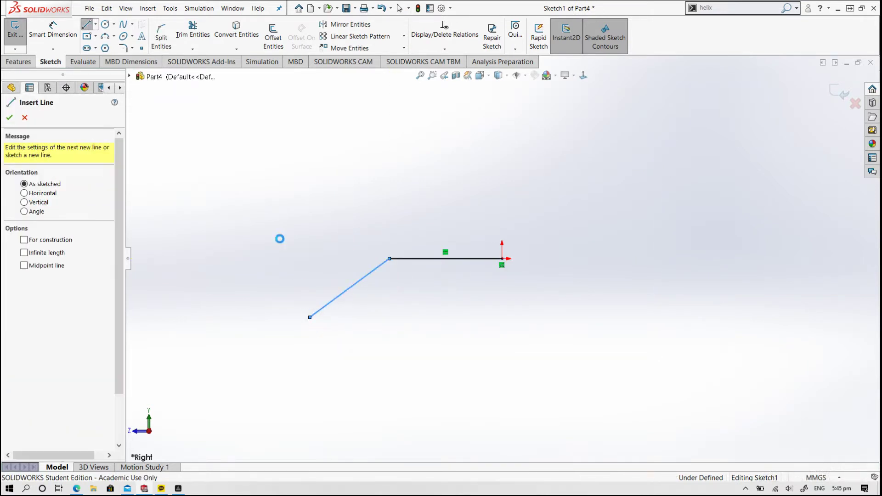
key(Escape)
Dimension the slanted line to 50 mm and the horizontal line to 51.5 mm.
key(d)
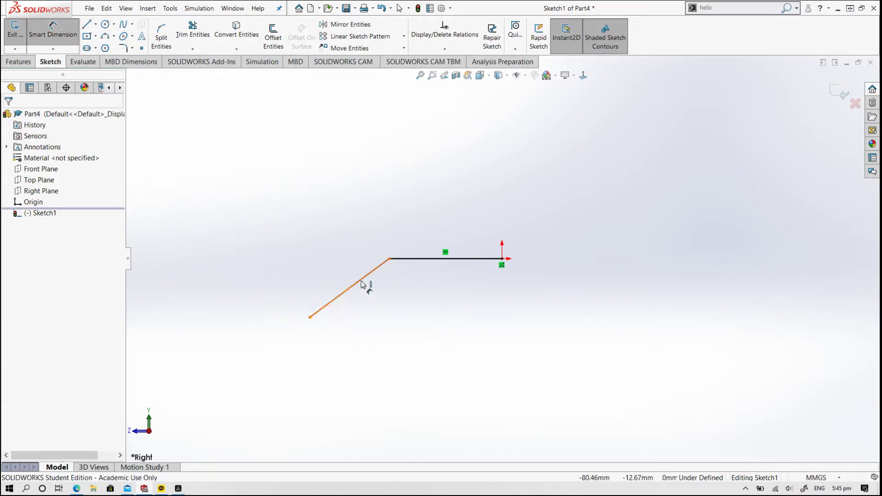
click(299, 234)
click(291, 229)
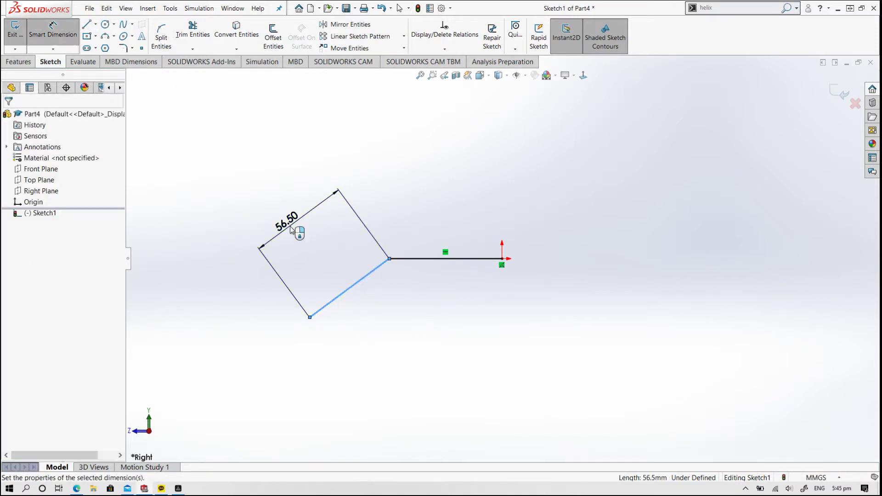
text(50)
key(Return)
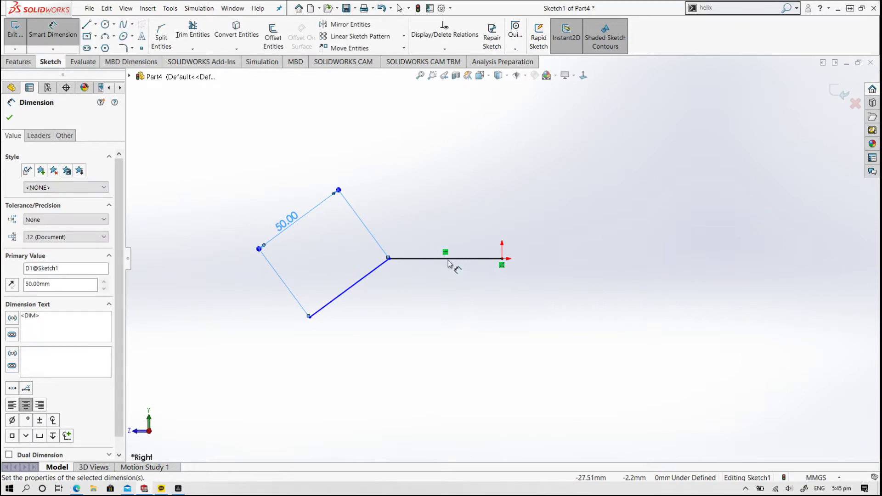
click(451, 215)
click(454, 179)
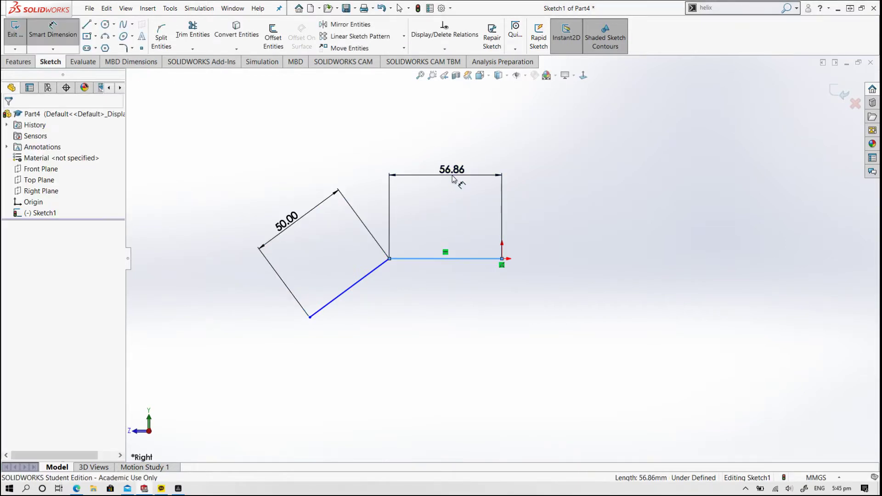
text(51.5)
key(Return)
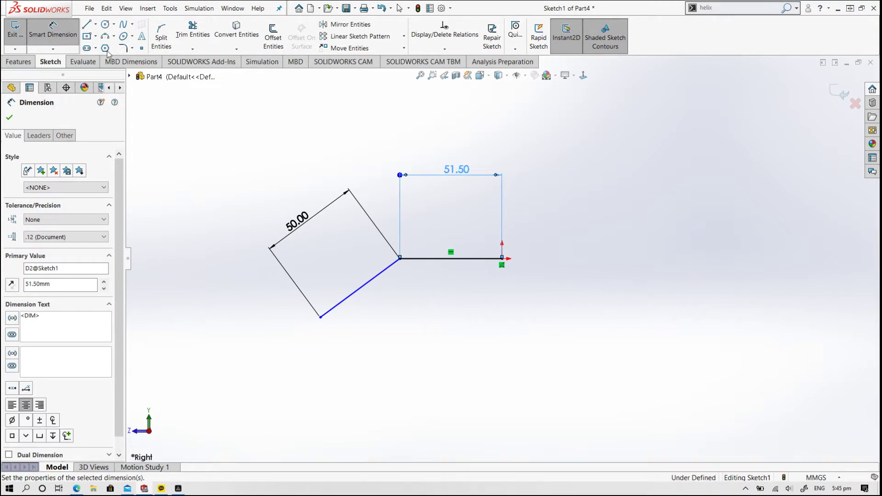
Add a horizontal centreline at the bend and dimension the slanted line 45° to it.
click(96, 25)
click(110, 45)
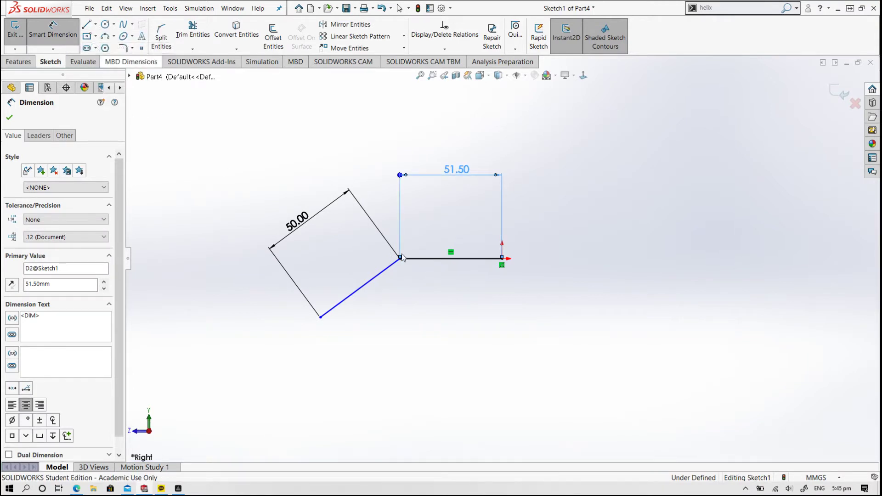
click(400, 259)
click(340, 259)
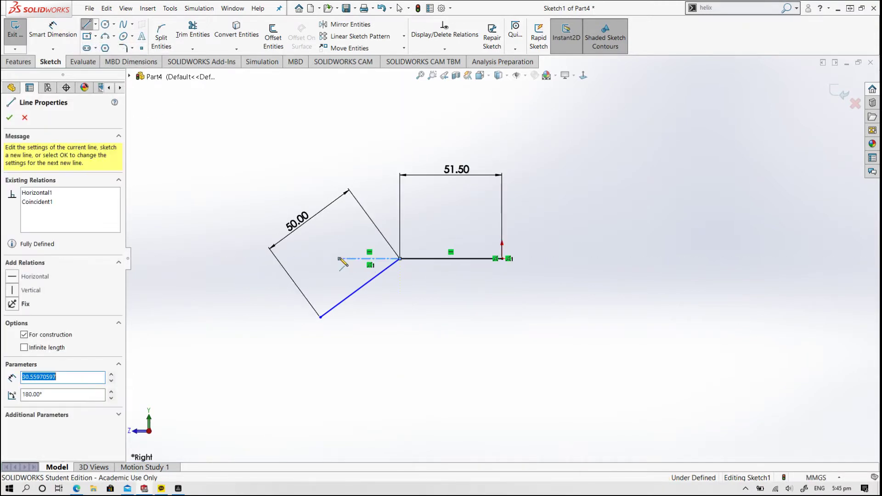
key(Escape)
click(53, 30)
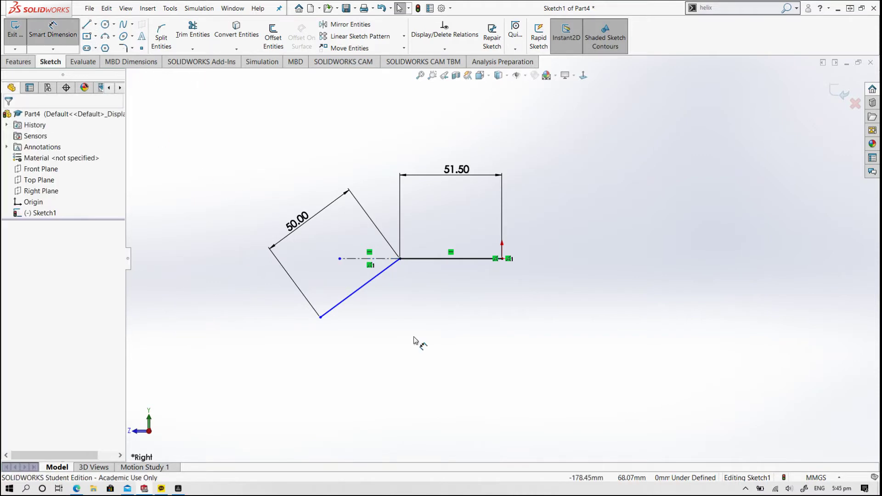
click(379, 276)
click(381, 258)
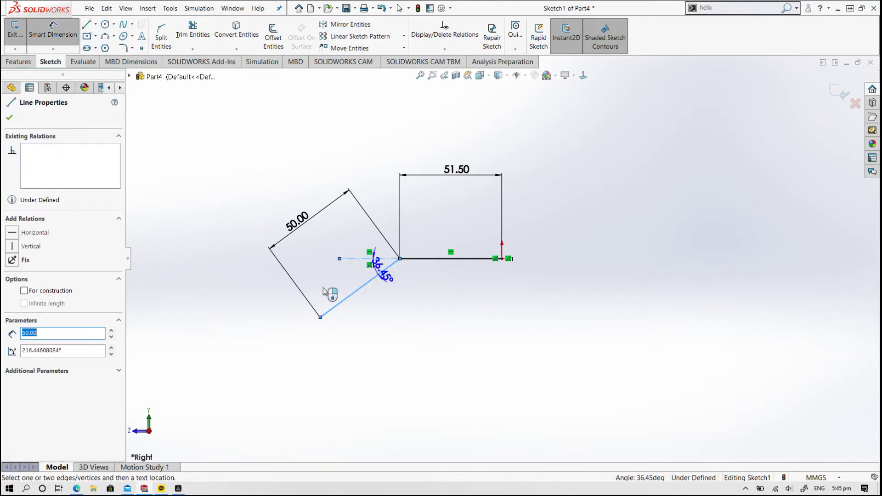
click(324, 290)
text(45)
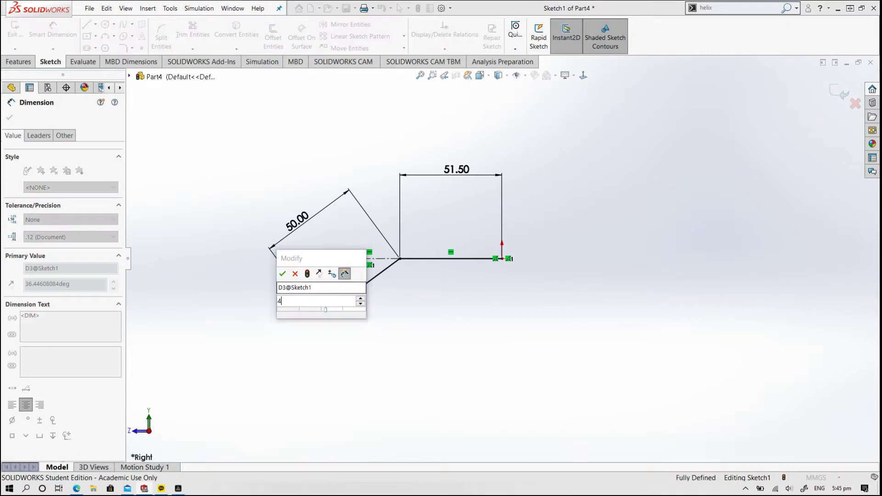
key(Return)
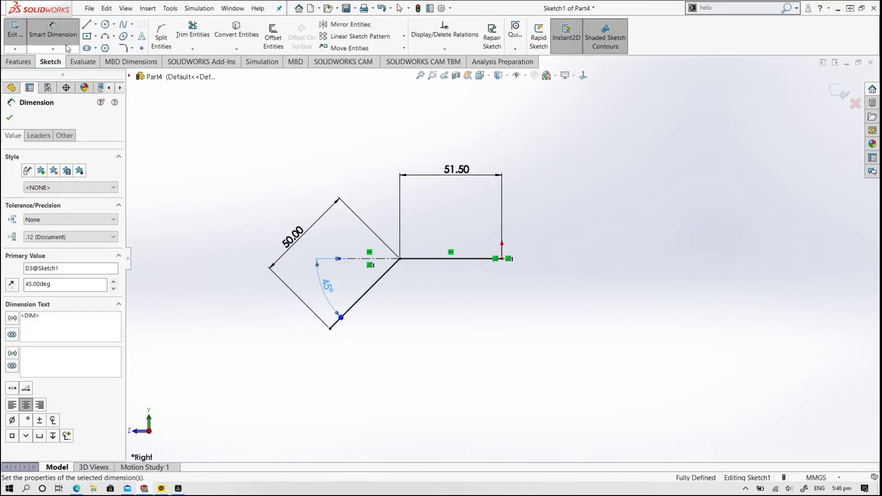
click(123, 48)
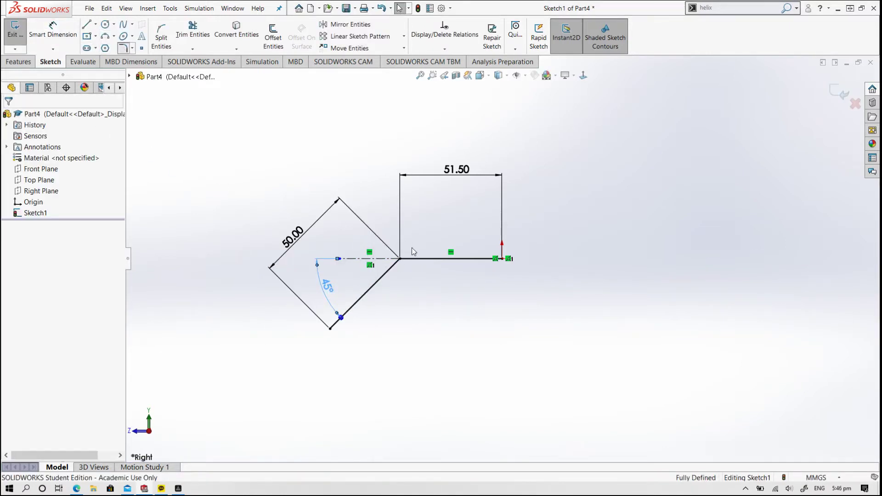
Round the bend corner with a 40 mm sketch fillet and exit Sketch1.
click(387, 275)
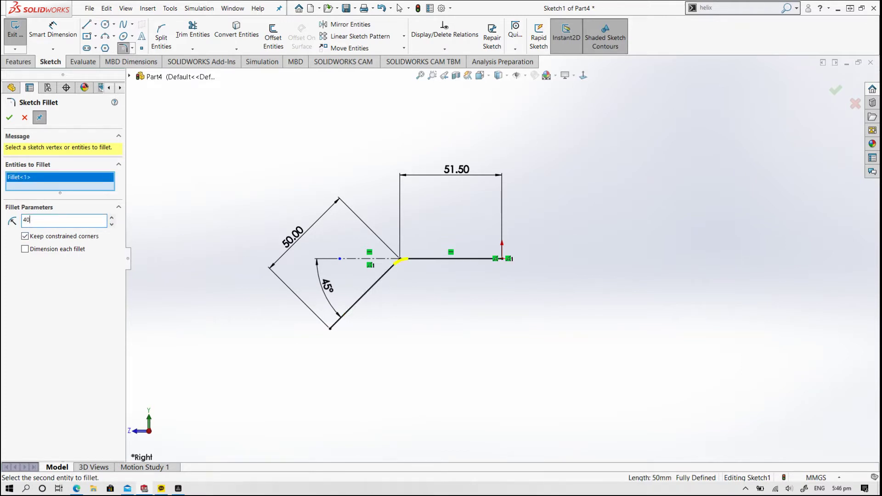
click(10, 118)
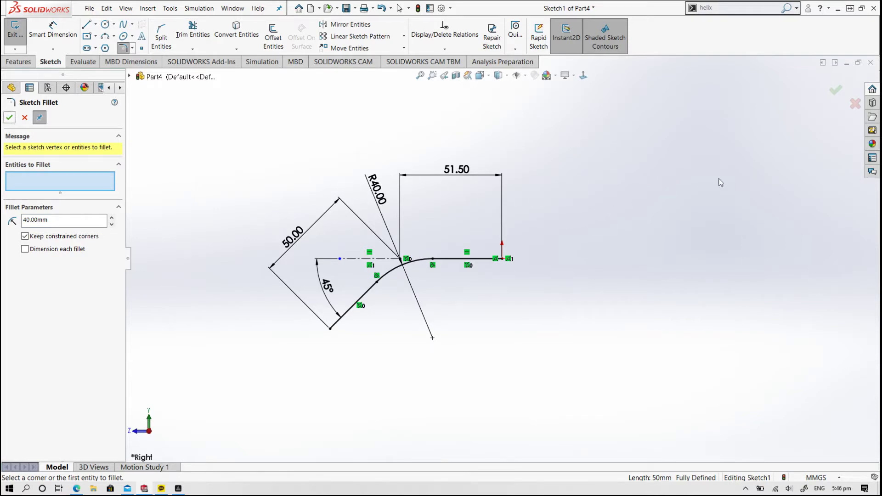
click(837, 93)
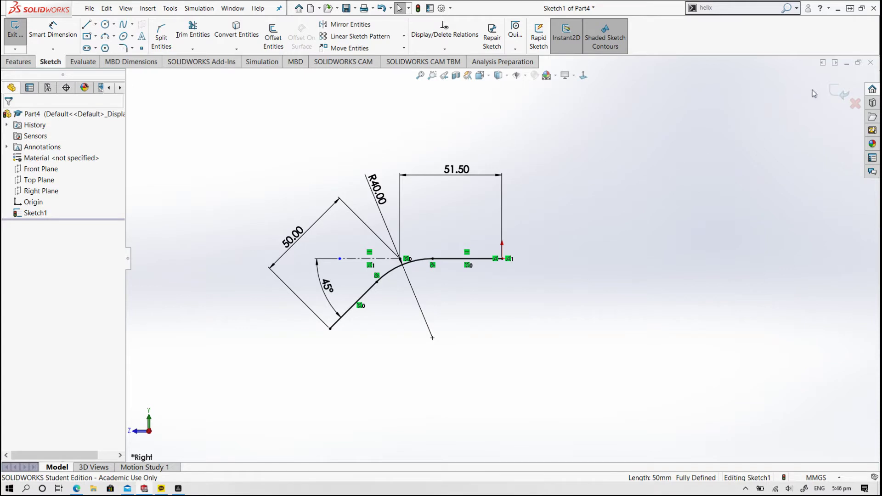
click(842, 92)
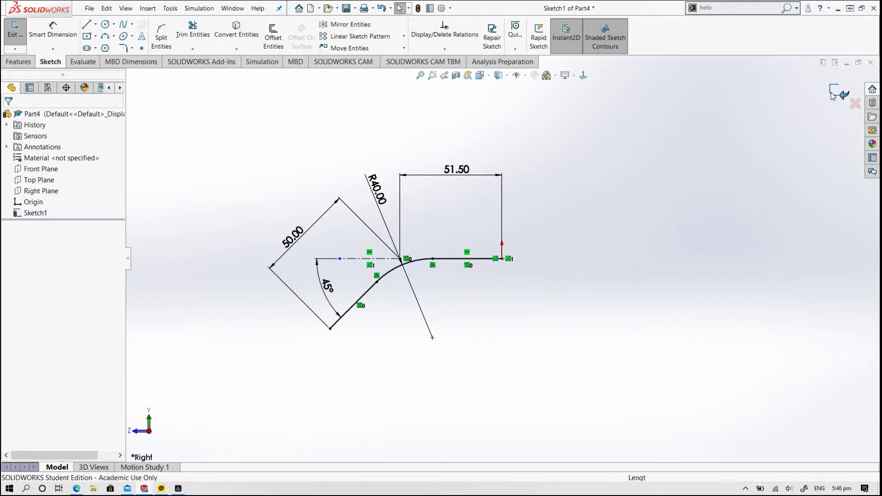
Sketch two concentric circles centred on the origin on the Front Plane.
click(49, 170)
click(55, 154)
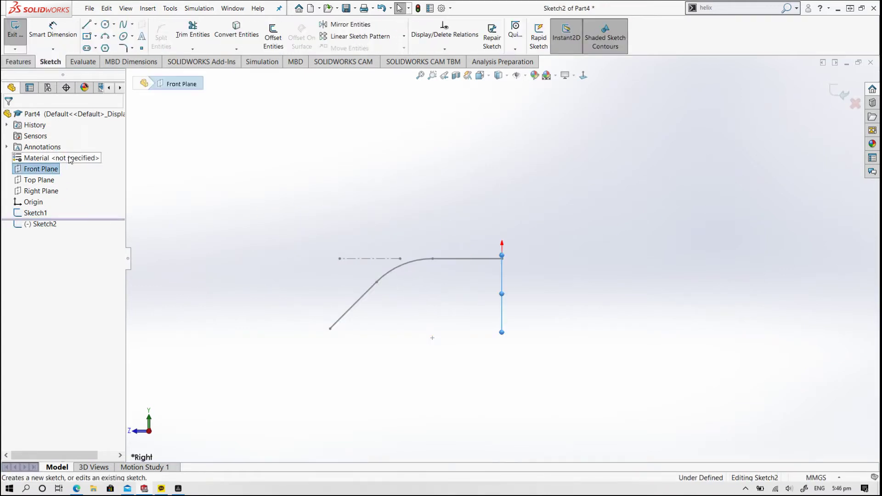
click(583, 75)
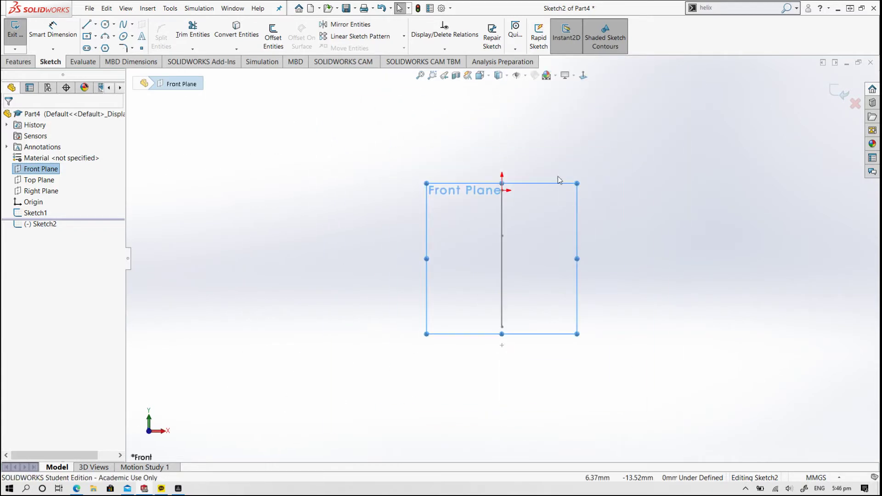
scroll(558, 176, down, 3)
click(105, 25)
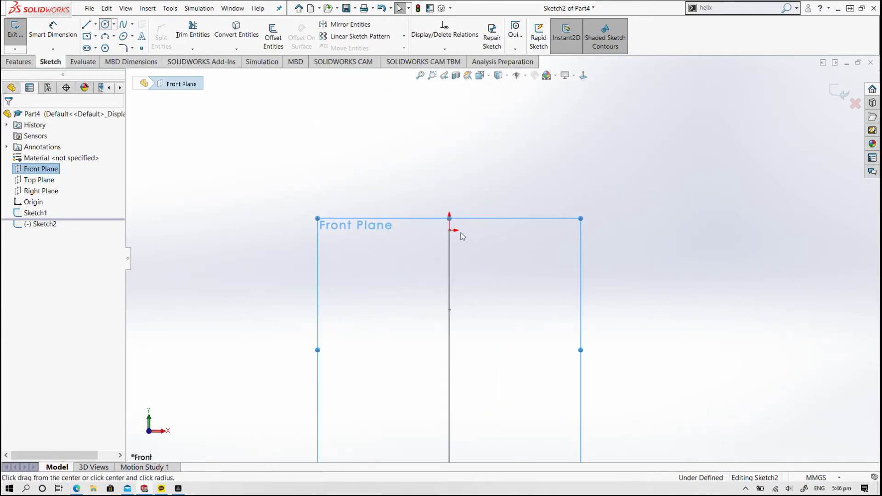
click(450, 230)
click(494, 231)
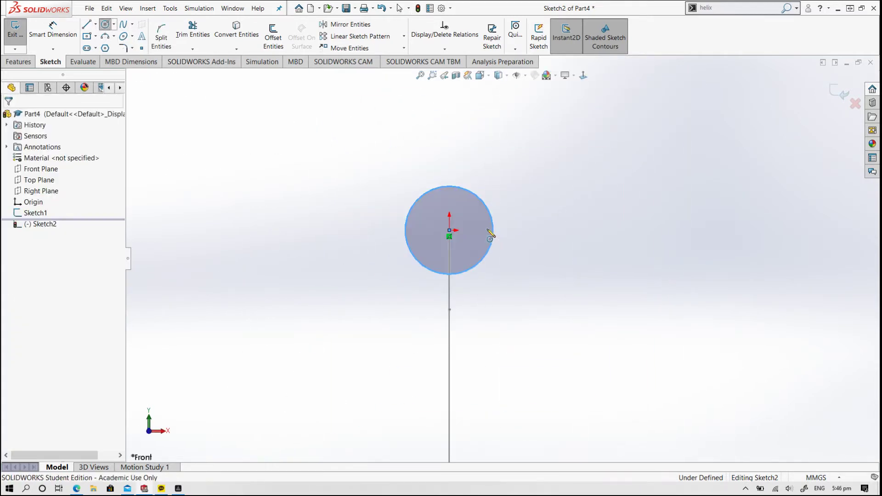
click(105, 24)
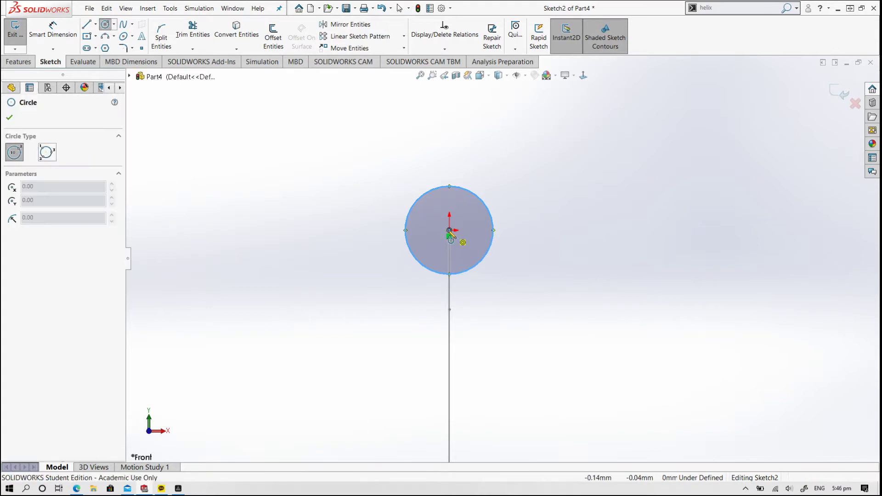
click(450, 230)
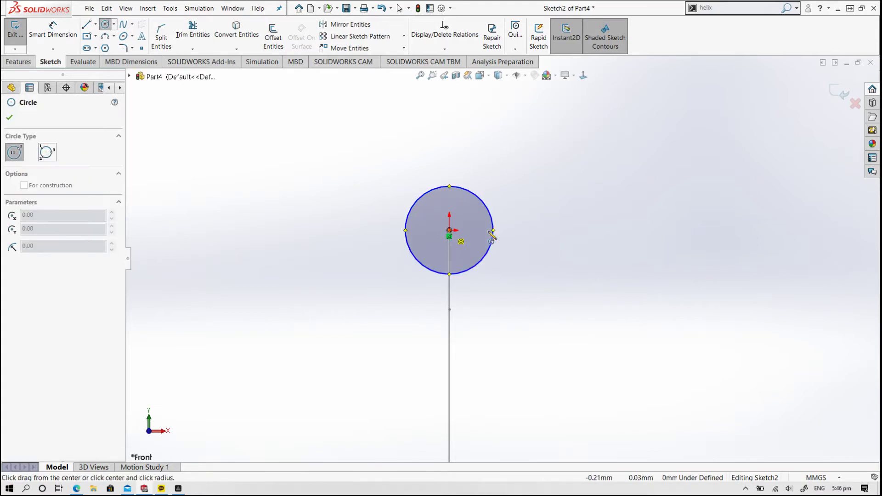
click(523, 230)
key(Escape)
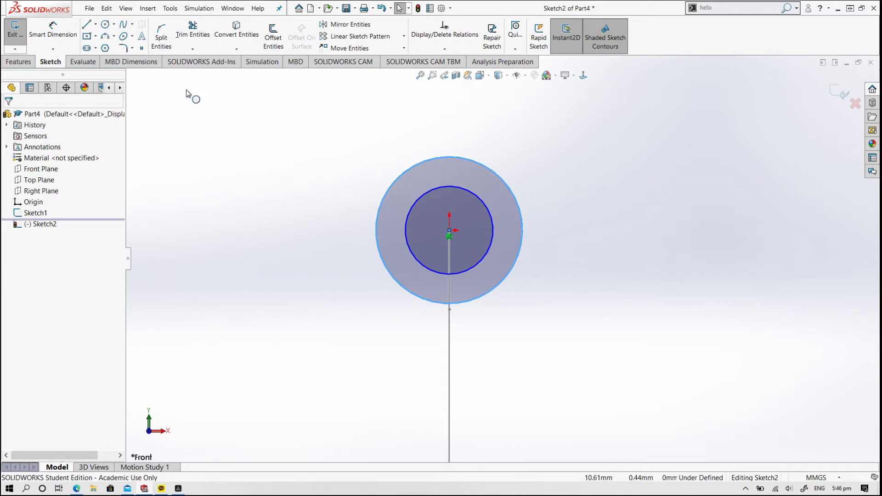
Dimension the circles to Ø8 mm and Ø12 mm and exit the sketch.
click(53, 30)
click(484, 205)
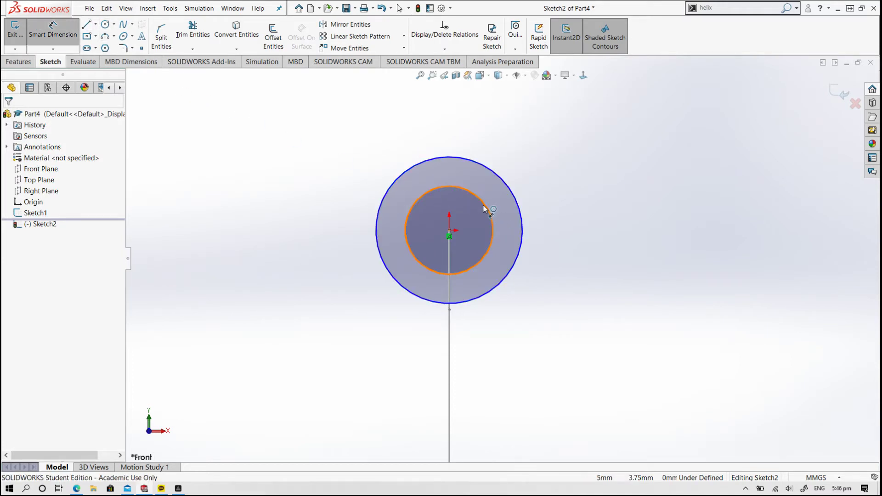
click(528, 151)
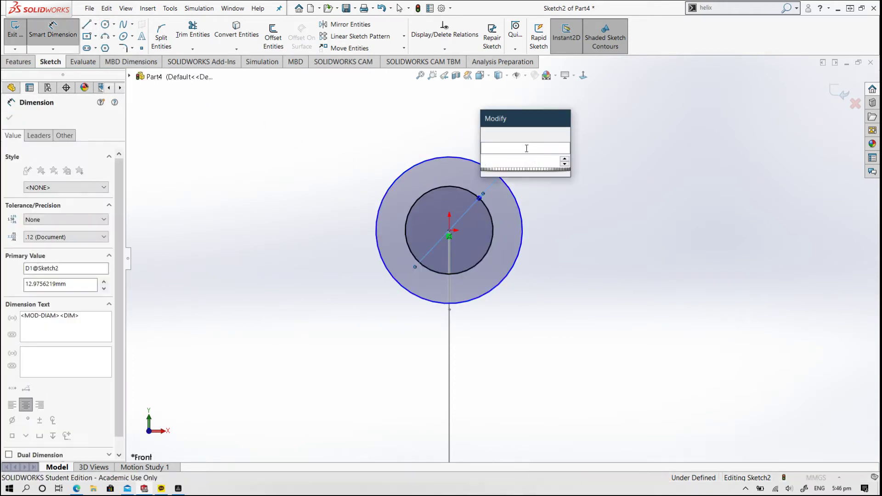
text(8)
key(Return)
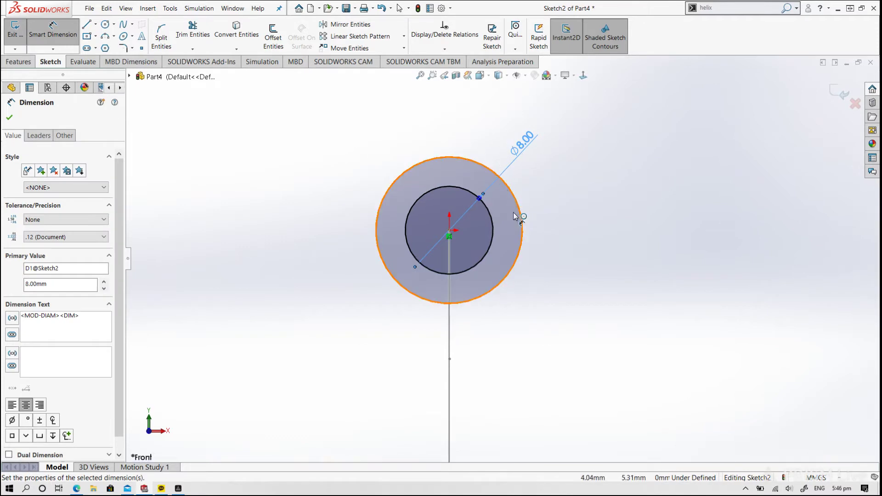
click(518, 258)
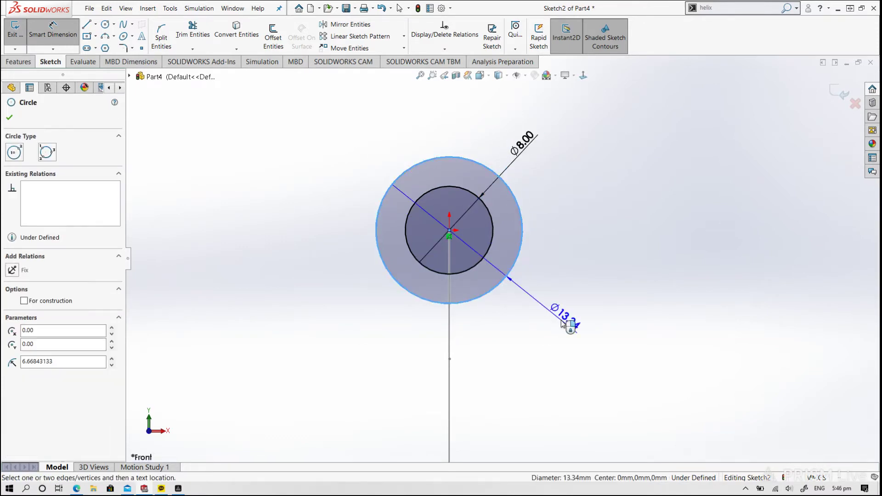
click(562, 323)
text(12)
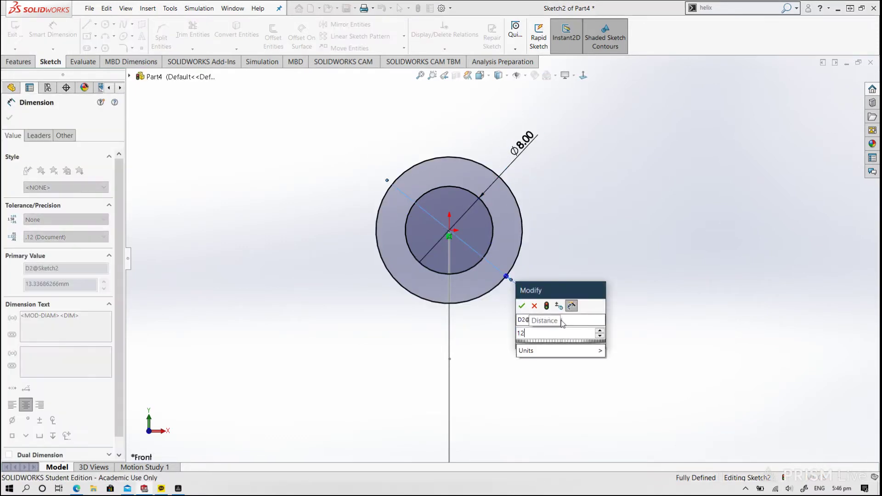
key(Return)
key(Escape)
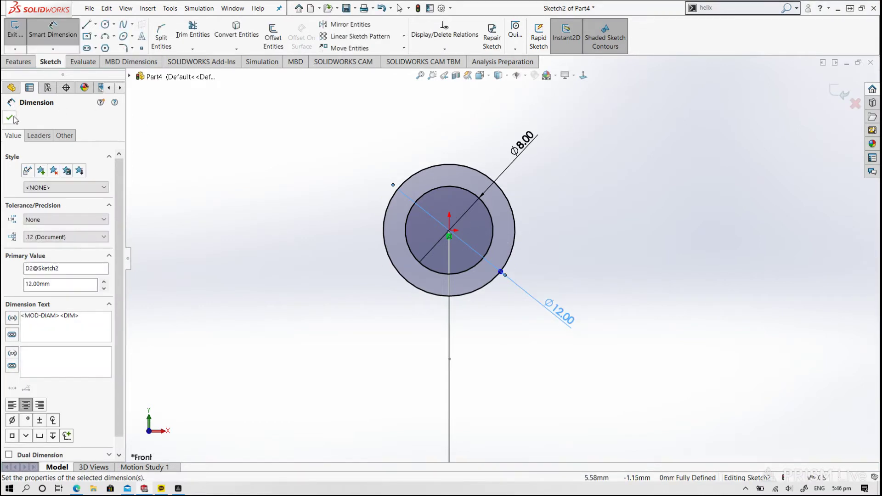
click(490, 221)
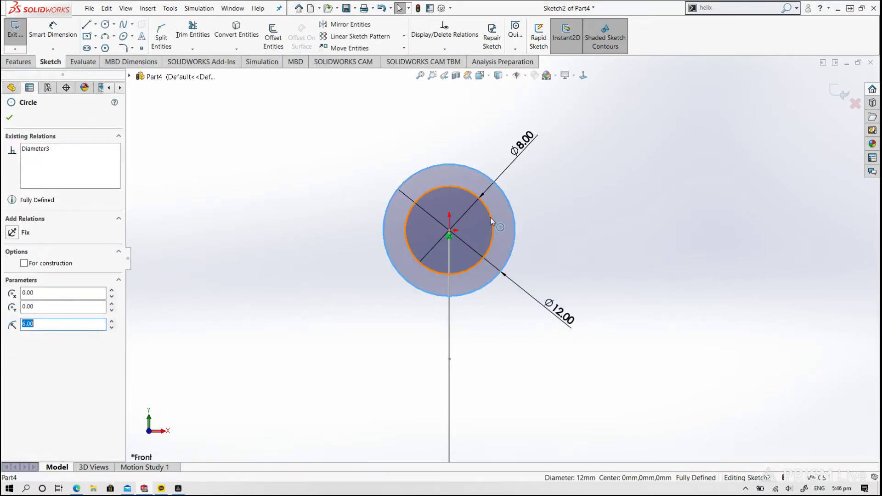
click(838, 92)
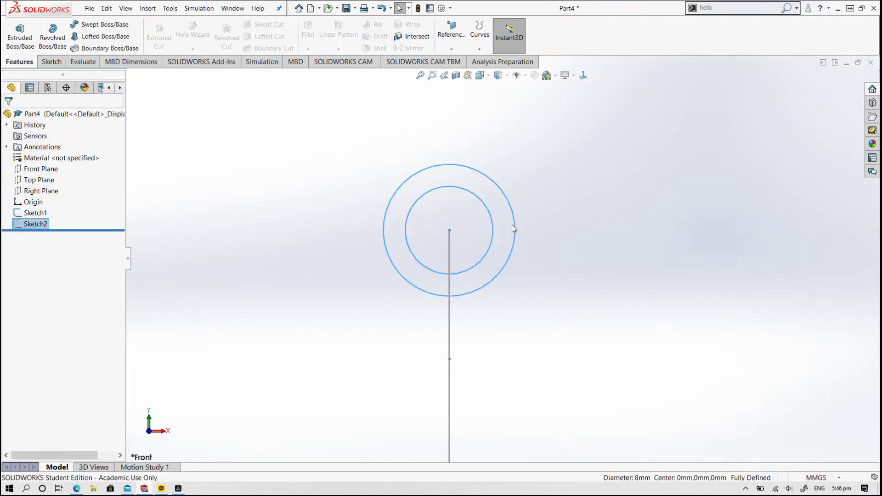
Sweep the Sketch2 ring profile along the Sketch1 bent path into a hollow tube.
click(513, 210)
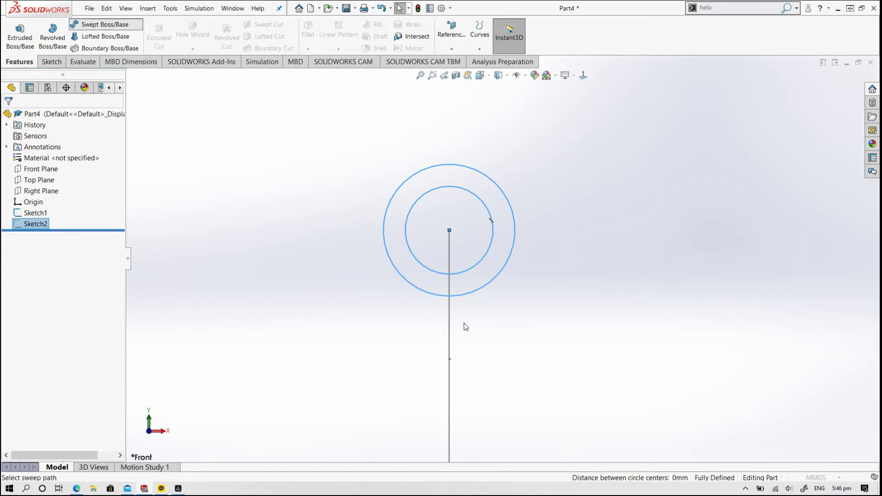
click(449, 317)
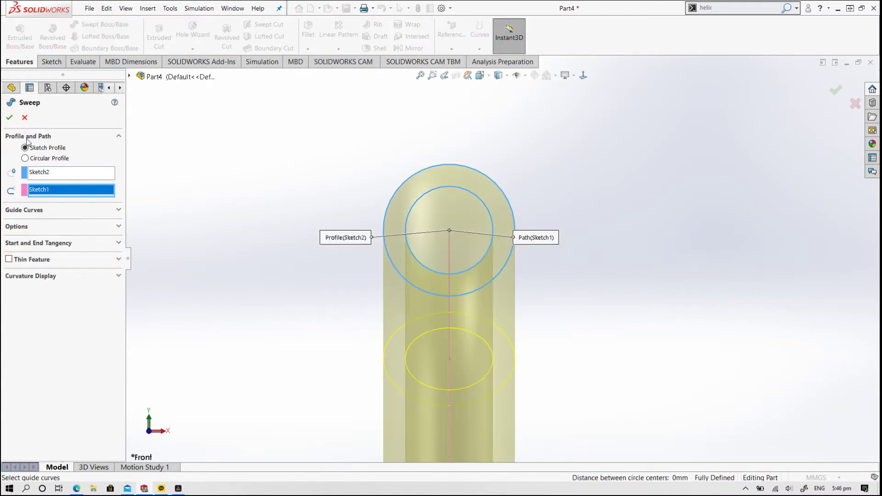
scroll(503, 259, down, 3)
mouse_move(406, 317)
middle_down()
mouse_move(531, 335)
mouse_move(733, 404)
mouse_move(723, 409)
mouse_move(564, 373)
middle_up()
click(10, 118)
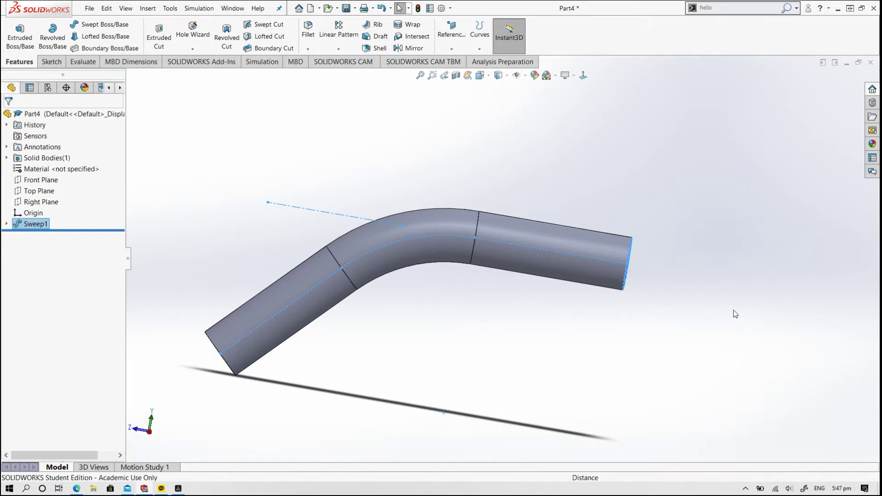
middle_drag(732, 310, 609, 293)
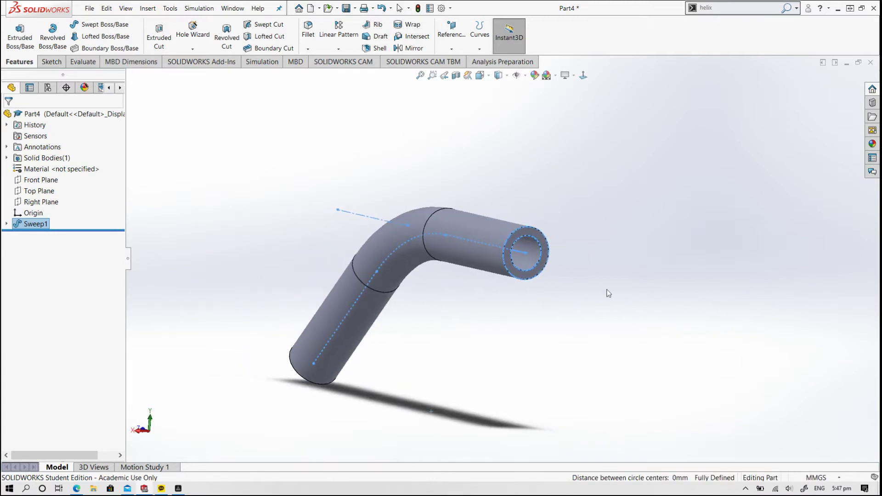
click(35, 180)
On a new Front Plane sketch, draw a Ø14 mm circle centred on the origin.
click(39, 170)
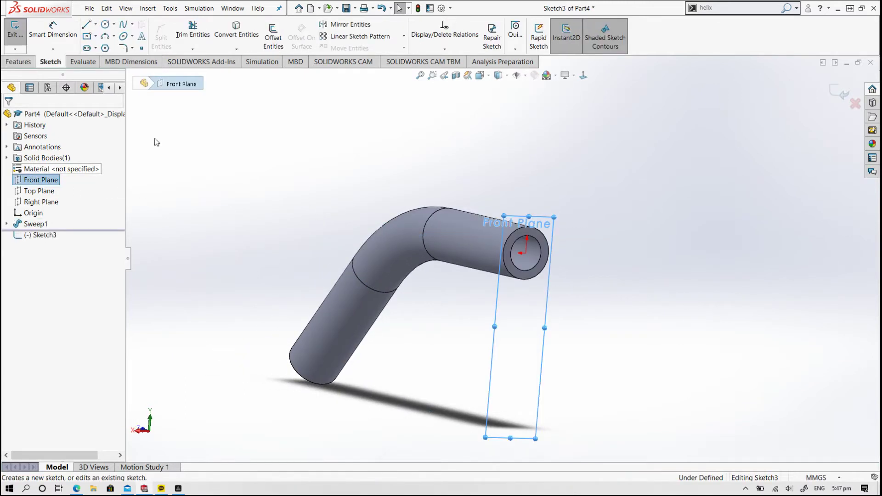
click(583, 75)
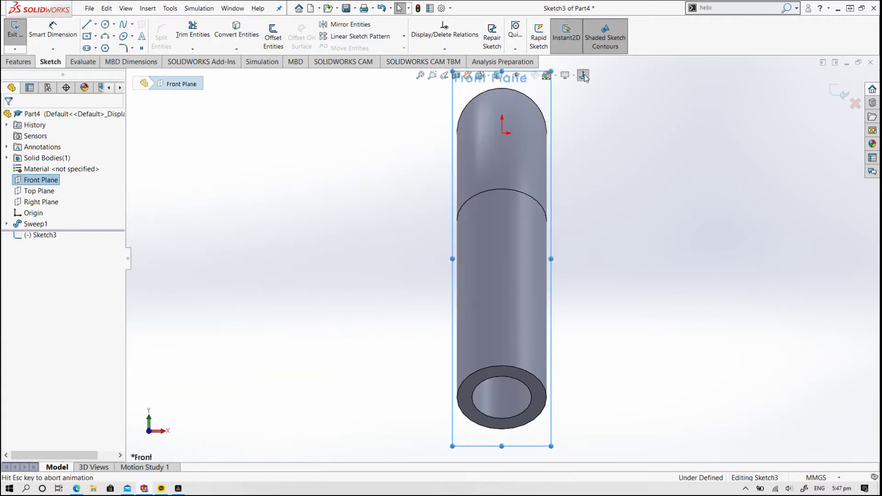
scroll(542, 193, down, 5)
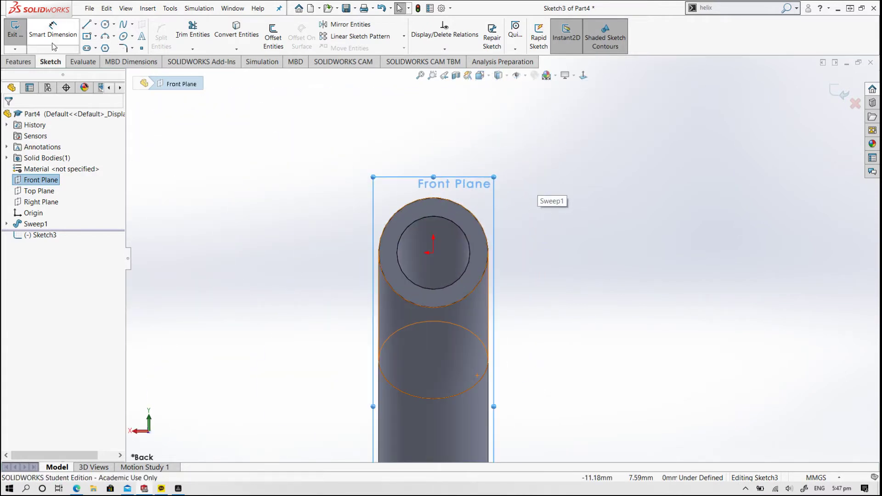
click(106, 25)
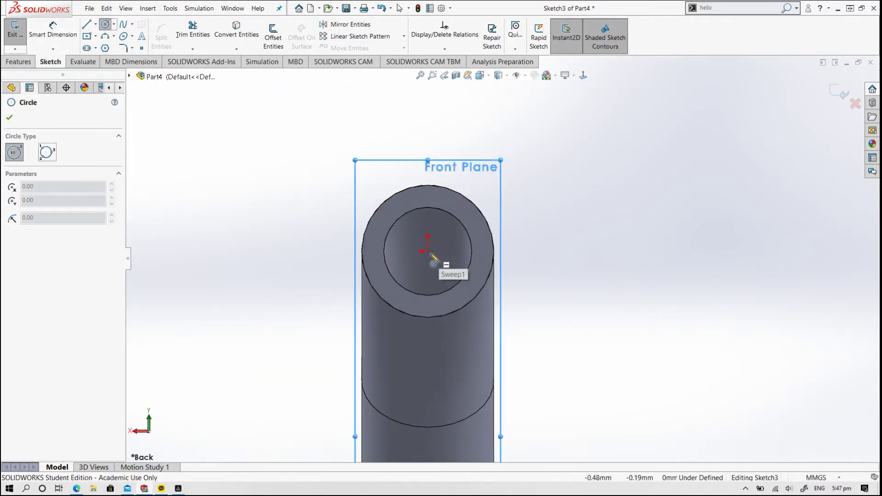
click(428, 252)
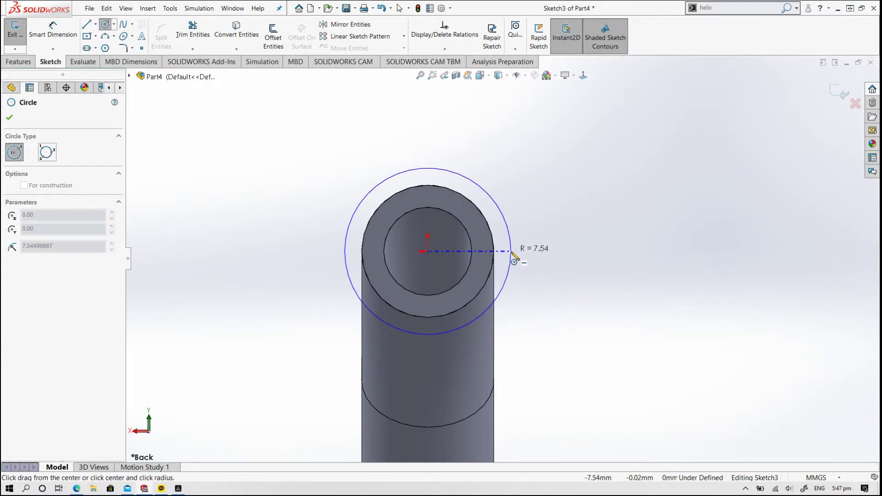
click(512, 253)
click(53, 30)
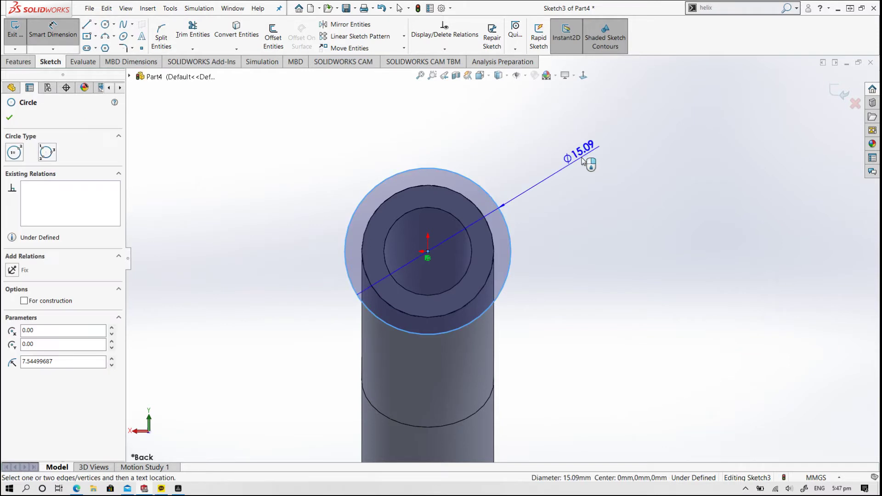
click(585, 161)
text(14)
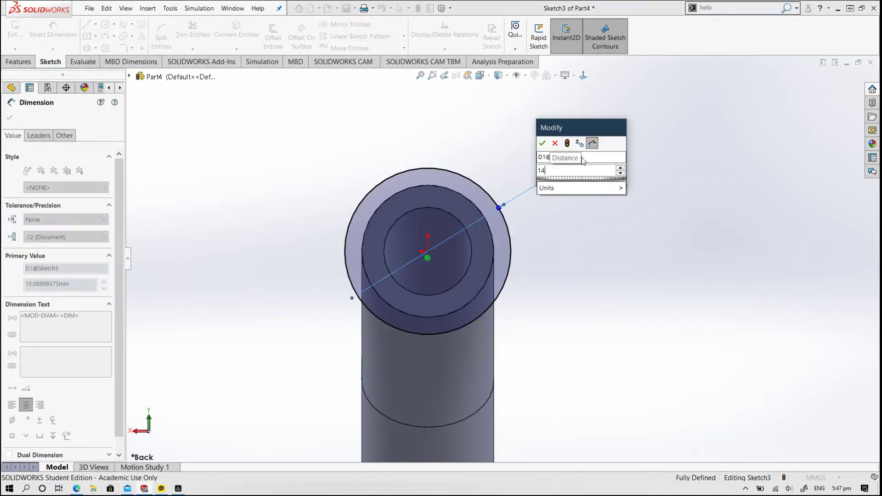
key(Return)
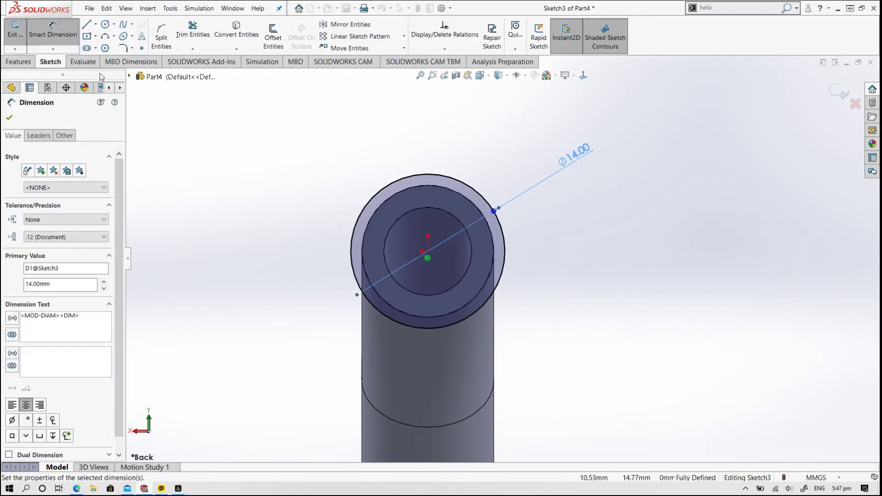
Convert the tube's Ø8 mm inner edge into the sketch and exit it.
click(236, 29)
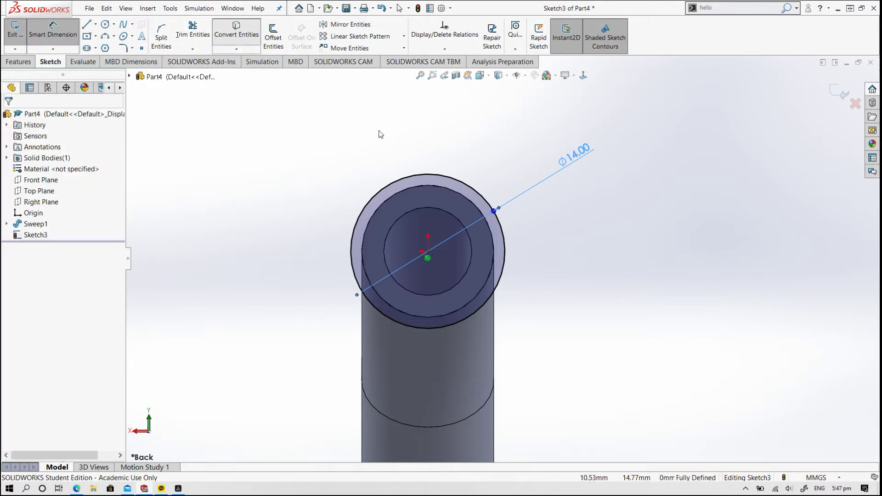
click(453, 220)
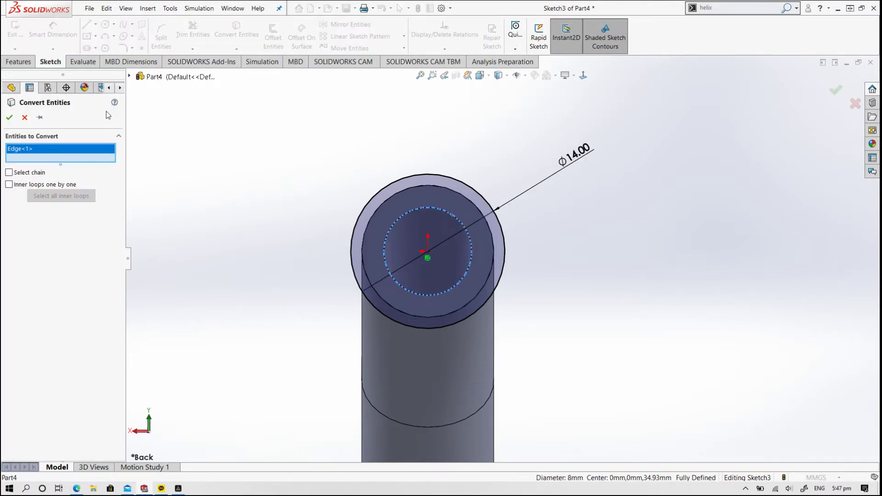
click(10, 117)
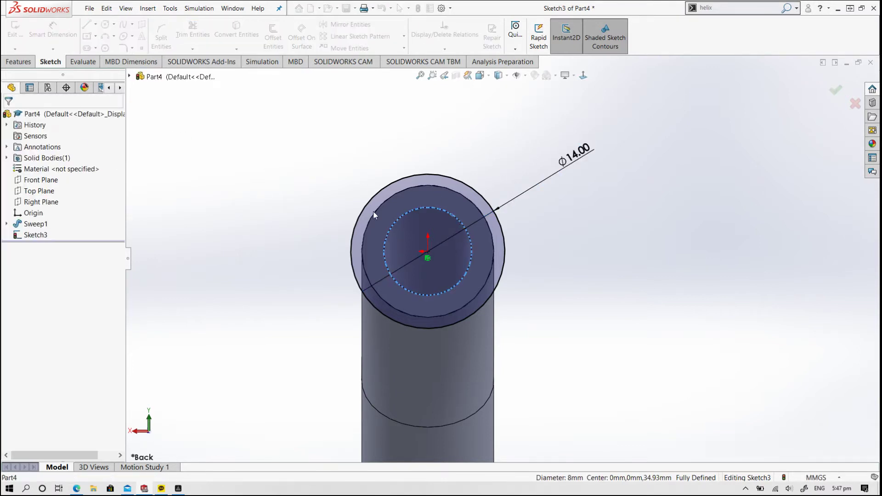
click(834, 94)
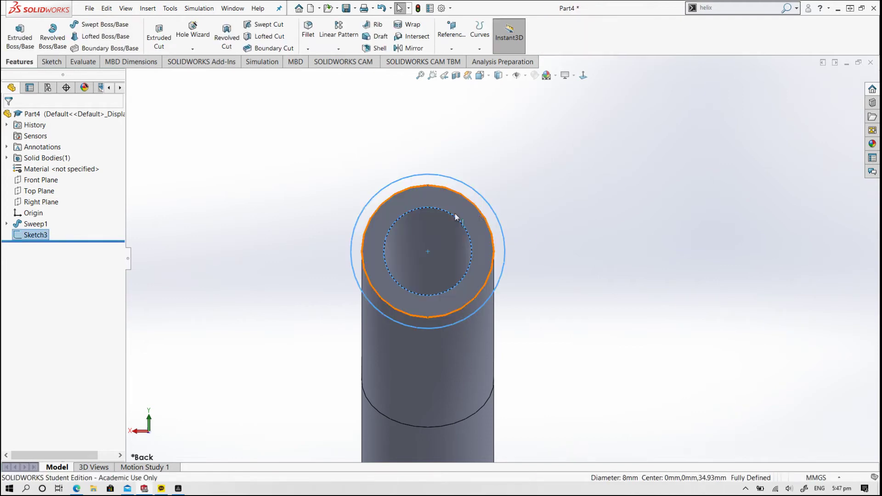
Extrude Sketch3 by 3 mm into a Ø14 mm flange ring around the open end.
click(20, 34)
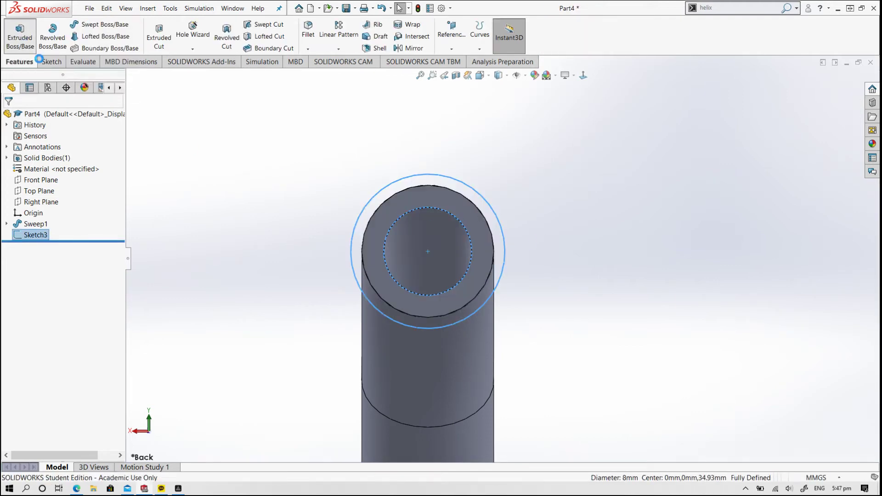
mouse_move(427, 262)
middle_down()
mouse_move(494, 272)
mouse_move(459, 269)
middle_up()
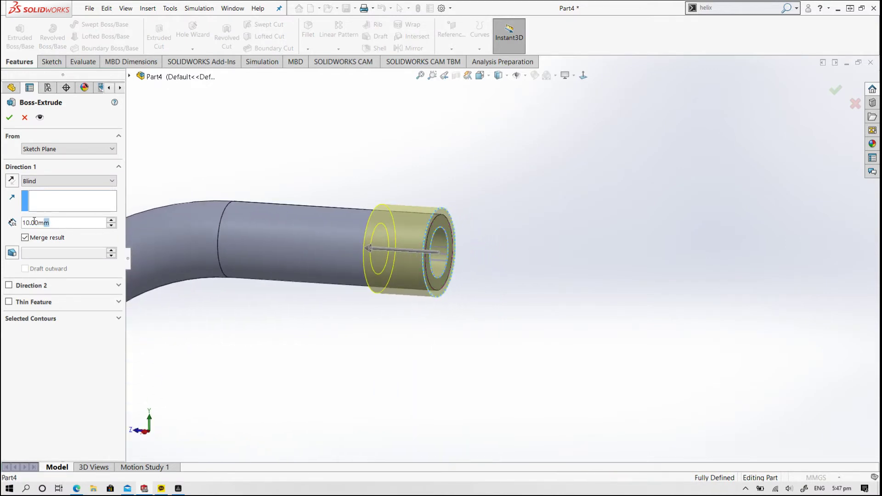
text(3)
key(Return)
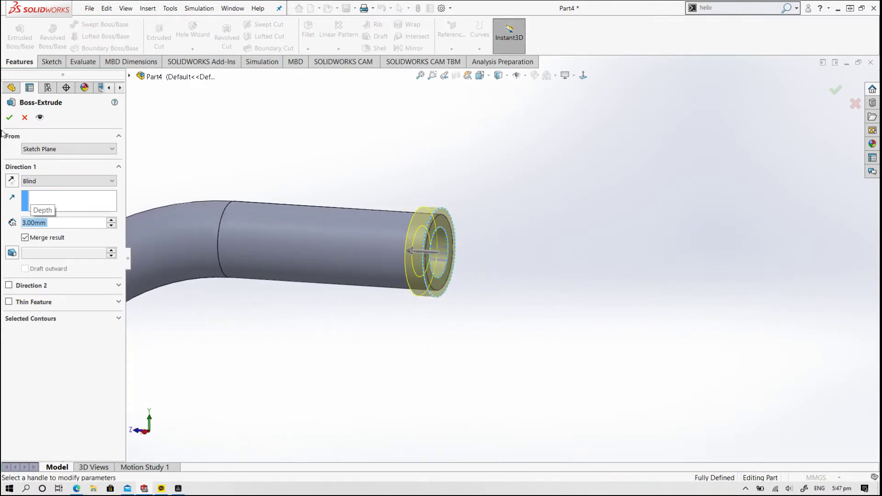
click(8, 117)
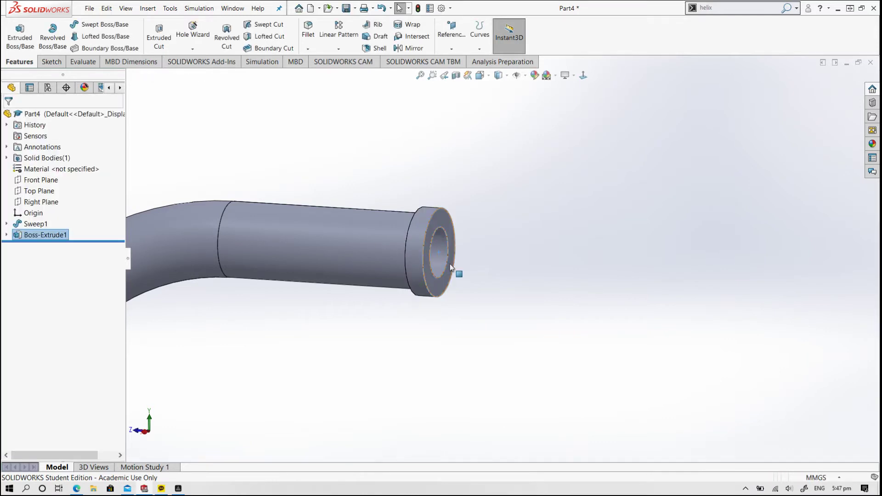
mouse_move(450, 276)
middle_down()
mouse_move(492, 228)
mouse_move(455, 227)
middle_up()
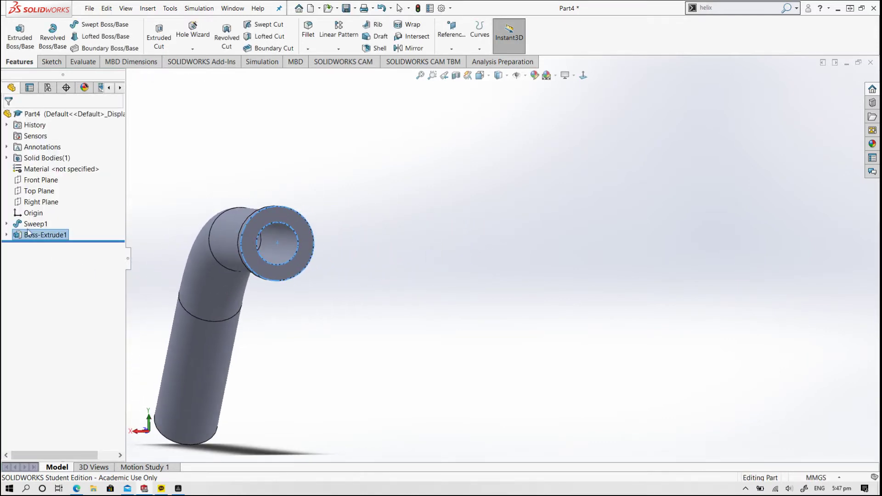
On a new Front Plane sketch, draw a vertical centerline up from the tube's centre.
click(41, 181)
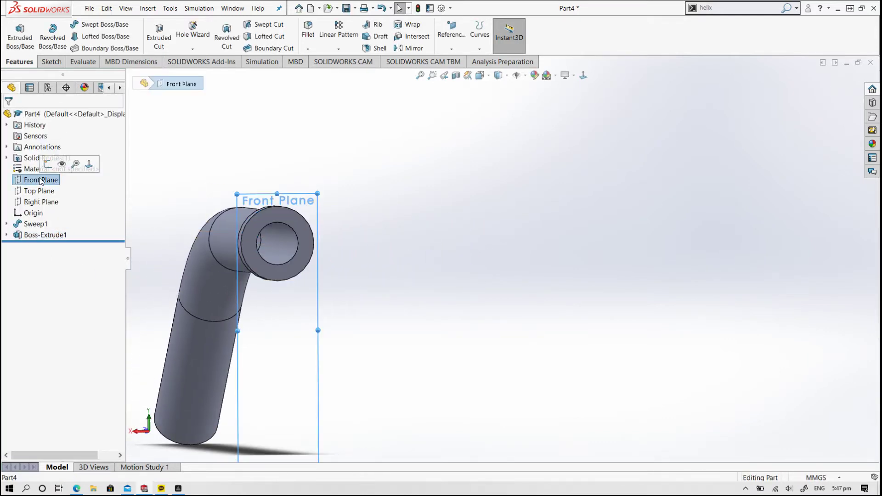
click(49, 166)
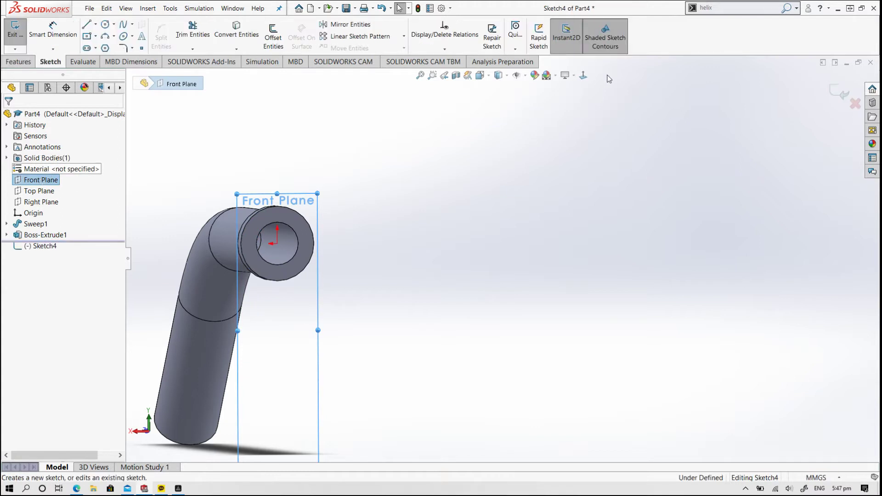
click(583, 75)
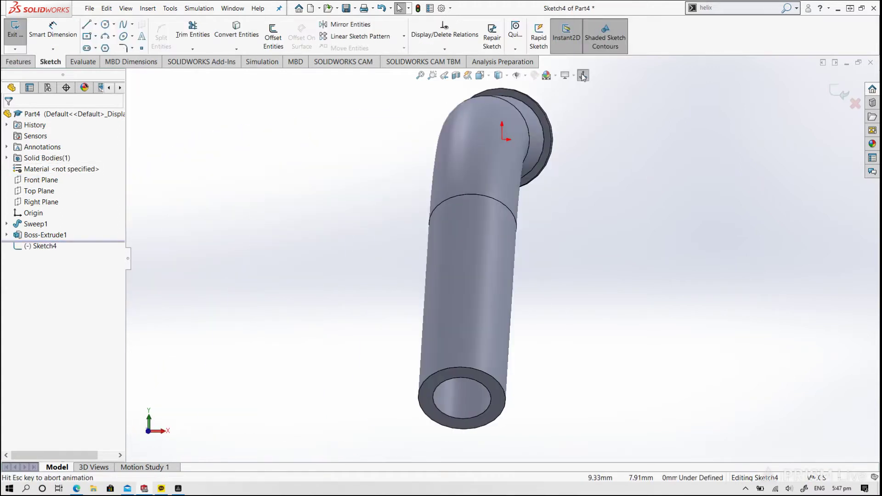
scroll(513, 171, down, 2)
scroll(446, 178, down, 2)
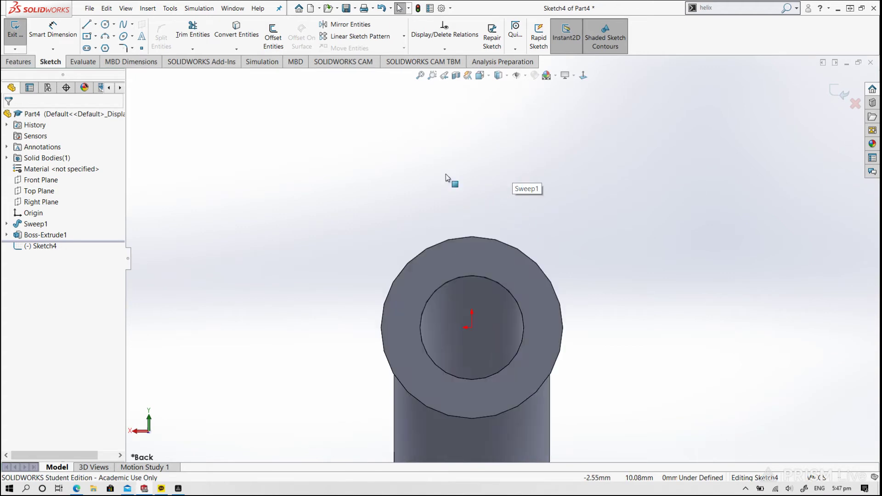
click(96, 24)
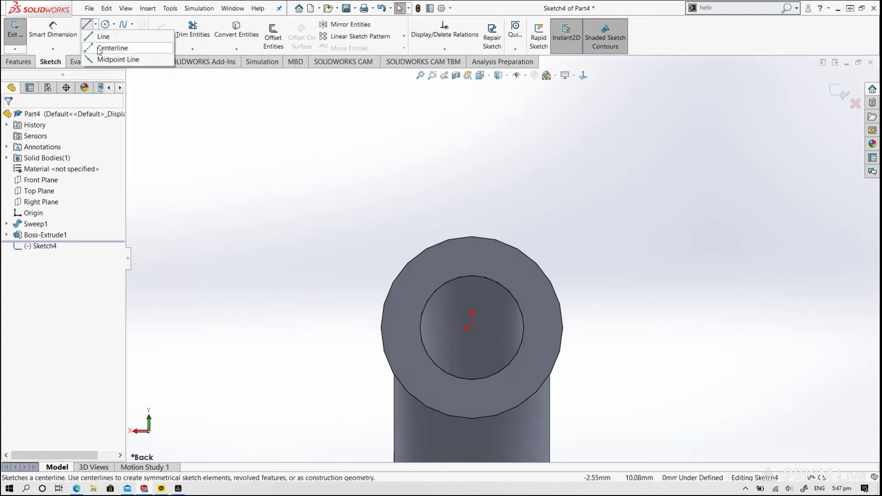
click(113, 47)
click(472, 328)
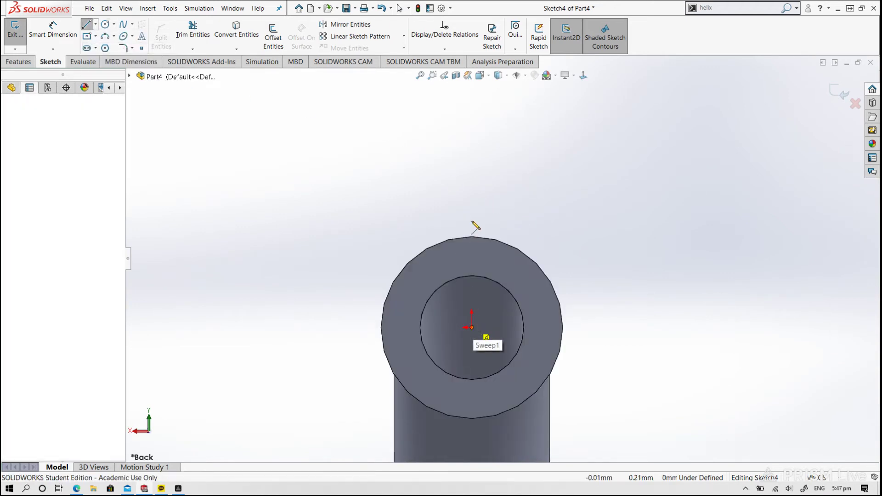
click(472, 217)
key(Escape)
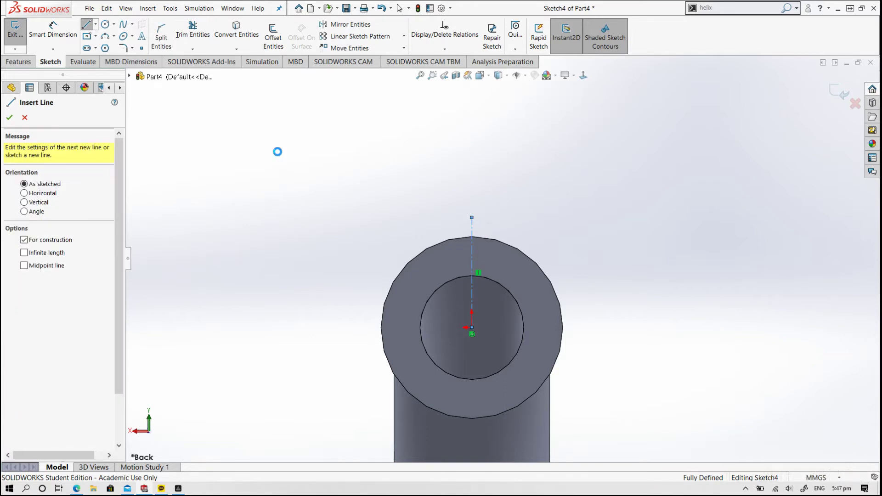
key(Escape)
Dimension the vertical centerline to 8 mm long.
click(53, 28)
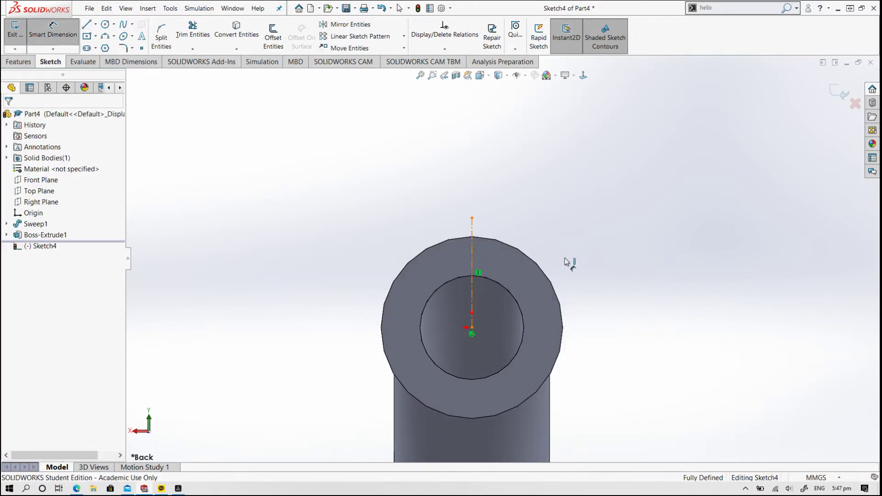
click(472, 257)
click(642, 272)
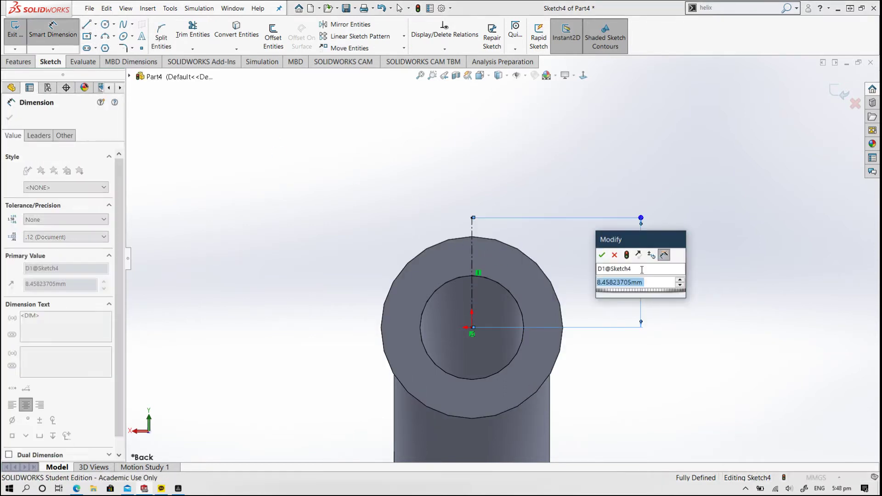
text(8)
key(Return)
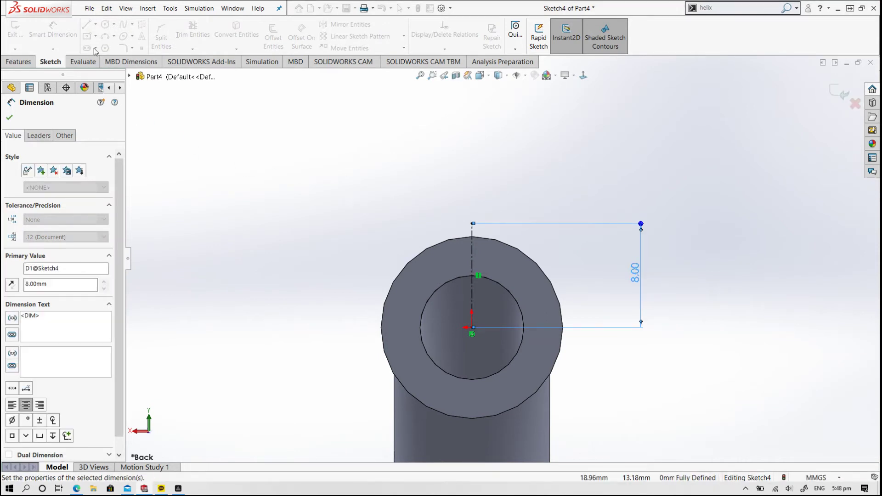
click(95, 24)
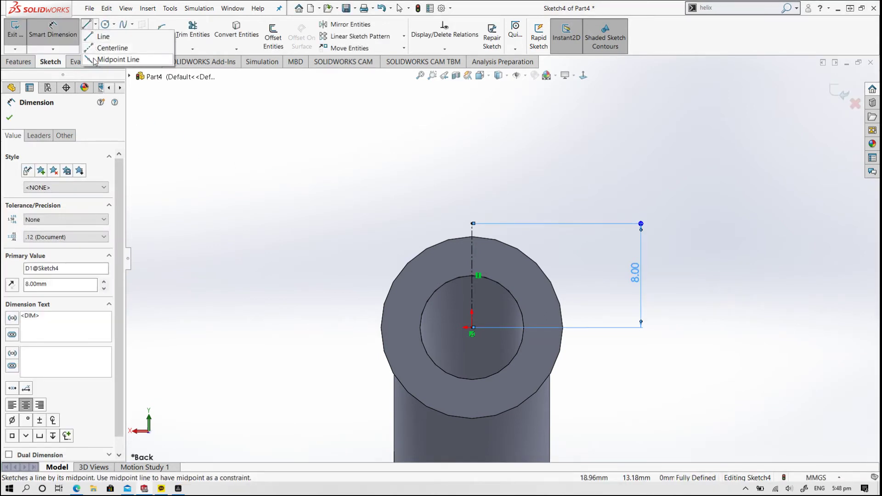
Draw a 2 mm midpoint line centred on the centerline's top end.
click(118, 55)
click(472, 224)
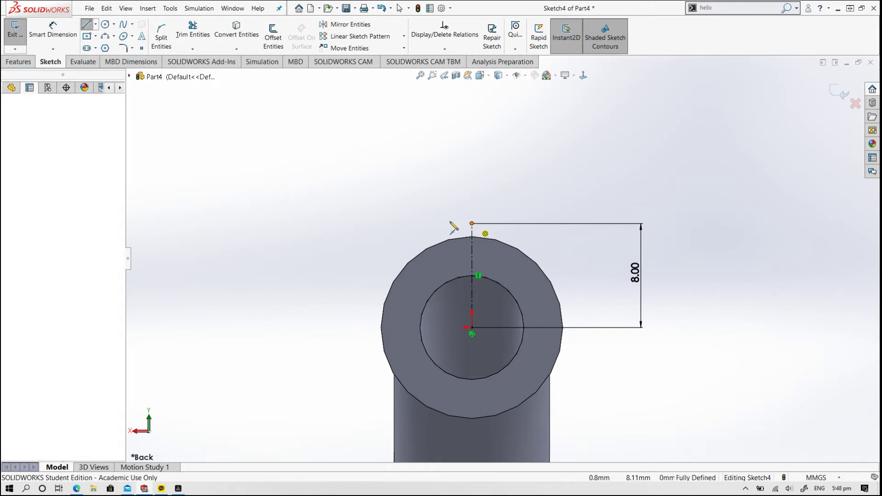
click(453, 223)
key(Escape)
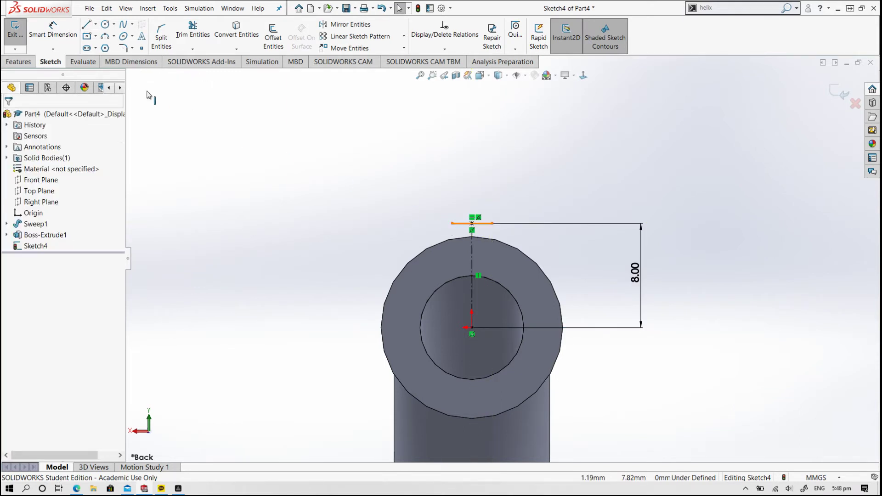
click(52, 30)
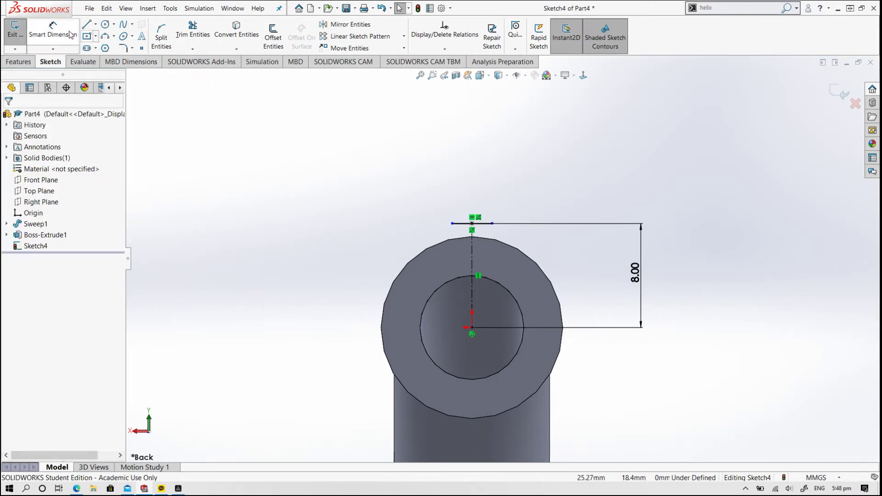
click(484, 224)
click(478, 157)
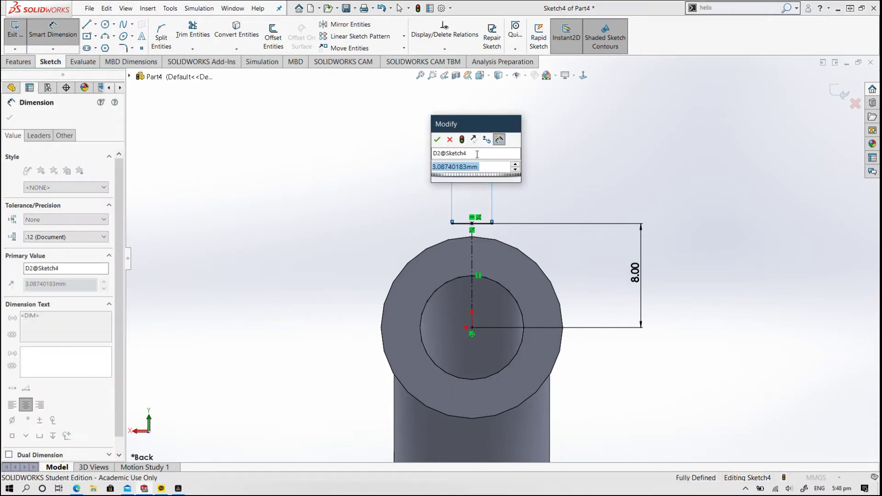
text(2)
key(Return)
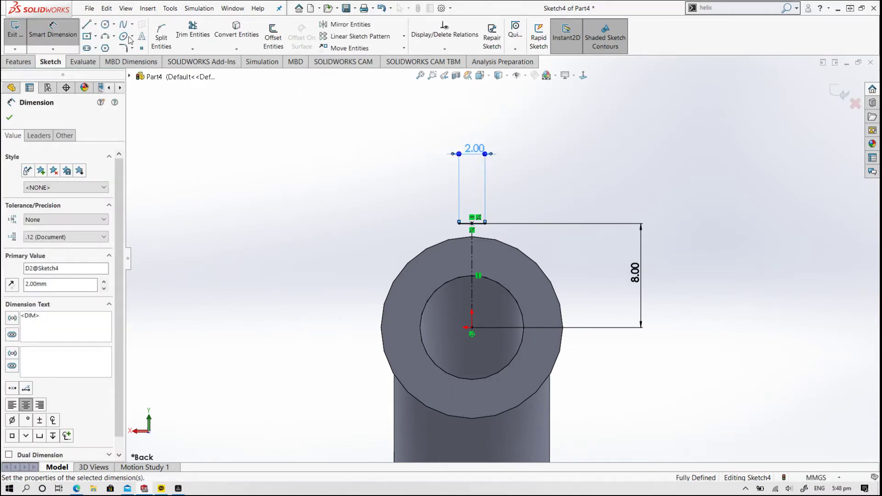
Close the line into a square and dimension its height to 2 mm.
key(l)
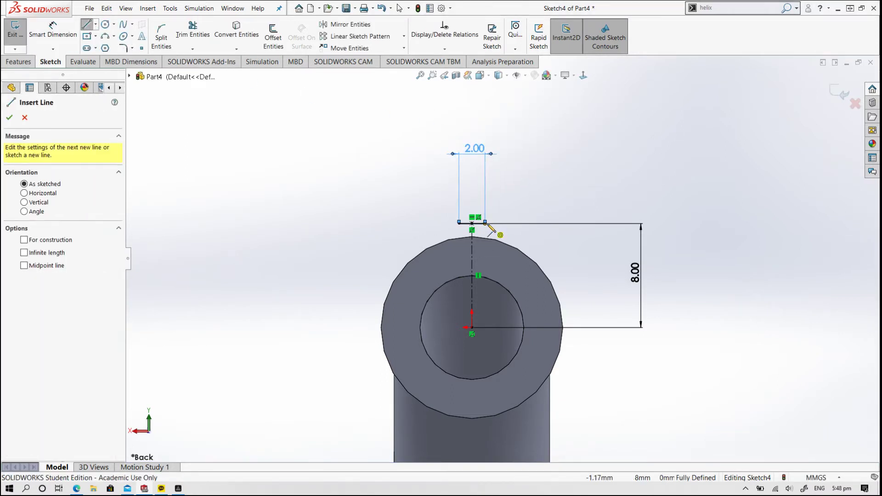
click(486, 224)
click(485, 253)
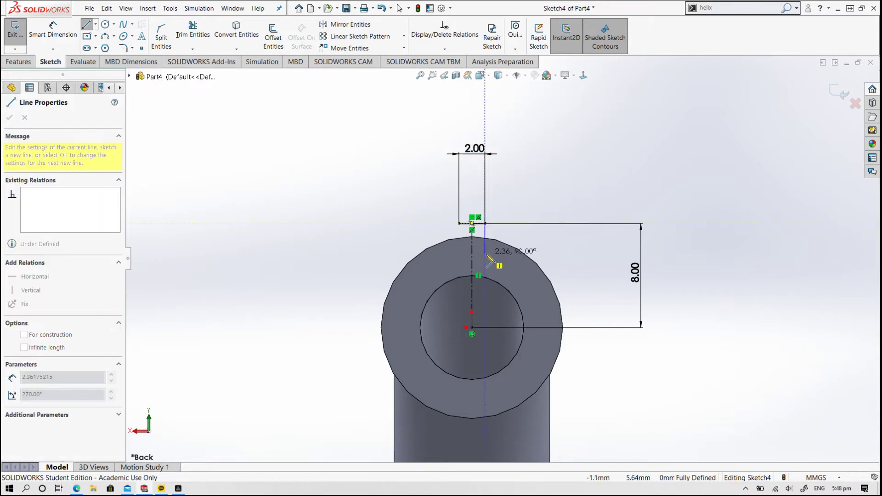
click(459, 253)
click(459, 224)
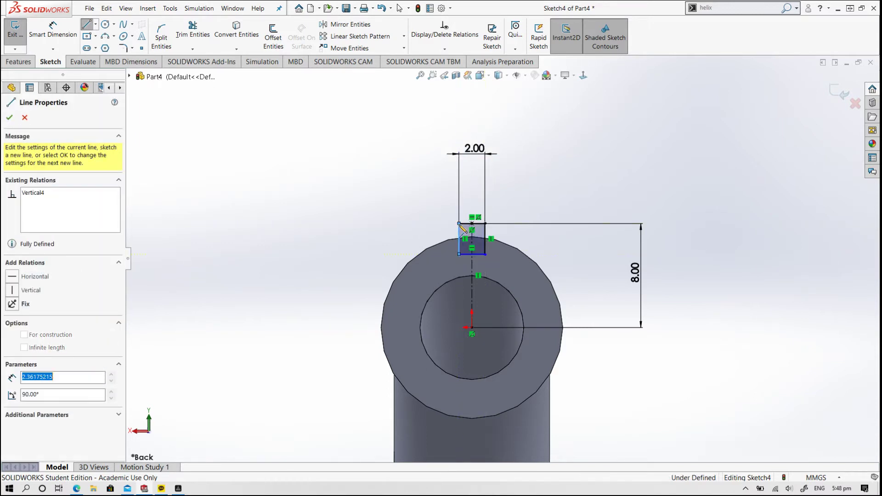
key(d)
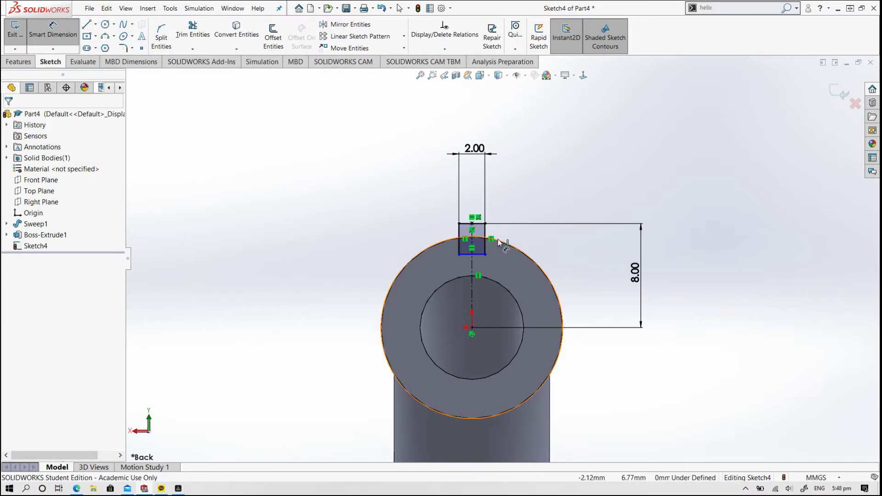
click(488, 233)
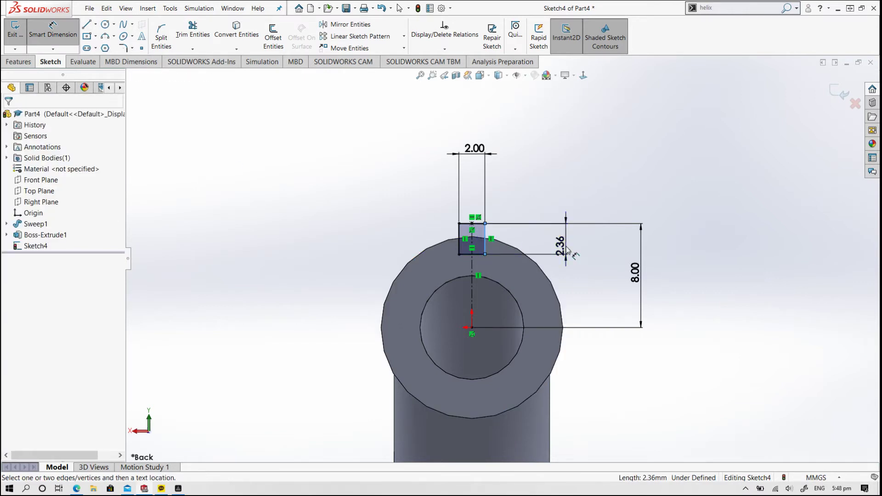
click(567, 250)
text(2)
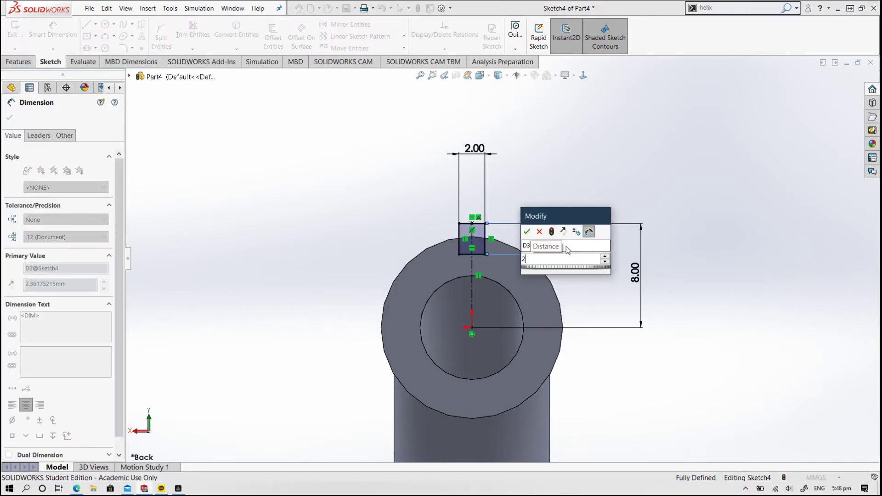
key(Return)
key(Escape)
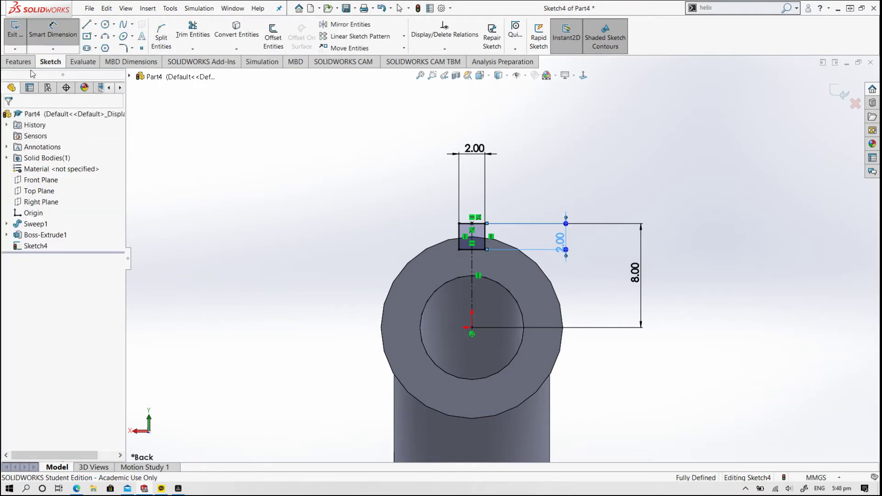
Extrude the 2 mm square 1.5 mm as a tab on the flange rim.
click(18, 32)
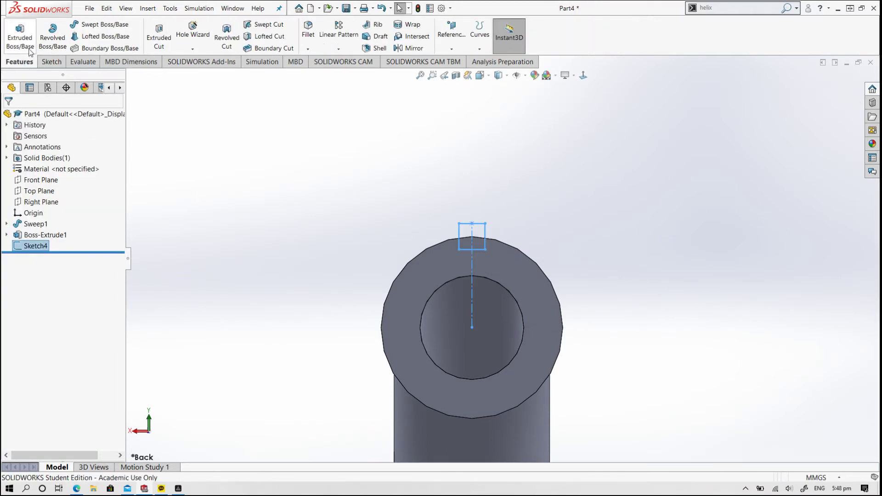
key(e)
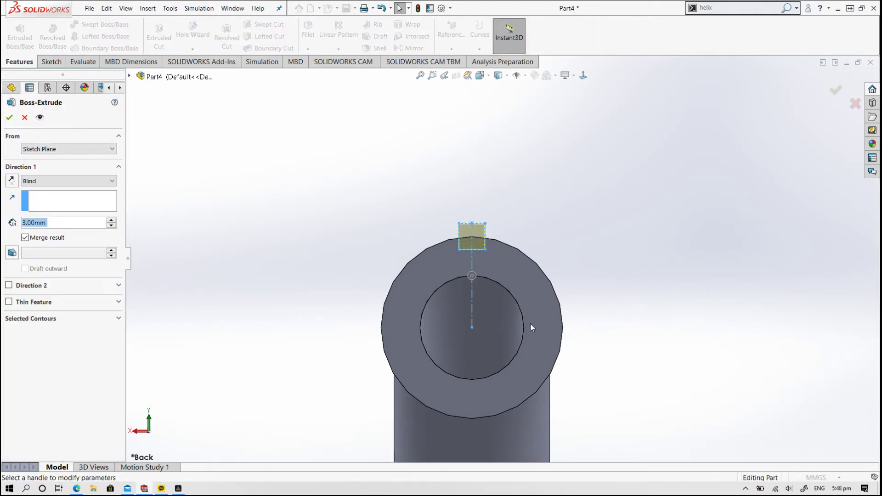
mouse_move(530, 323)
middle_down()
mouse_move(546, 316)
mouse_move(597, 327)
middle_up()
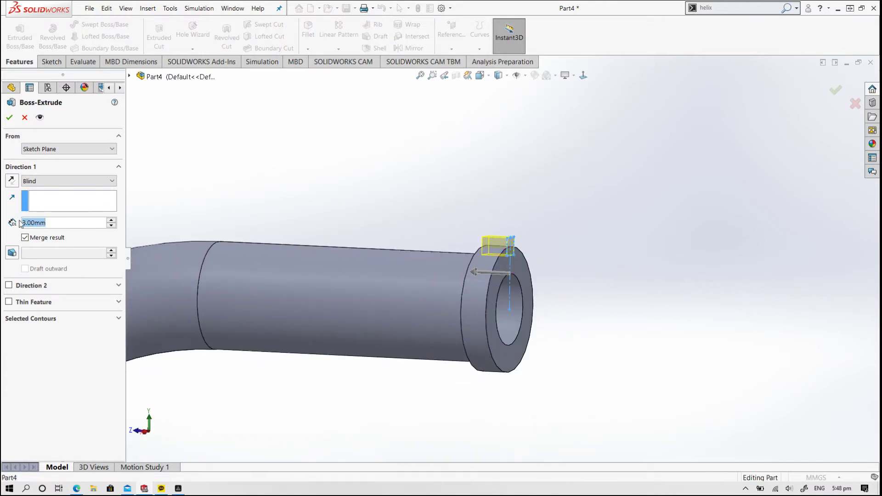
text(1.5)
key(Return)
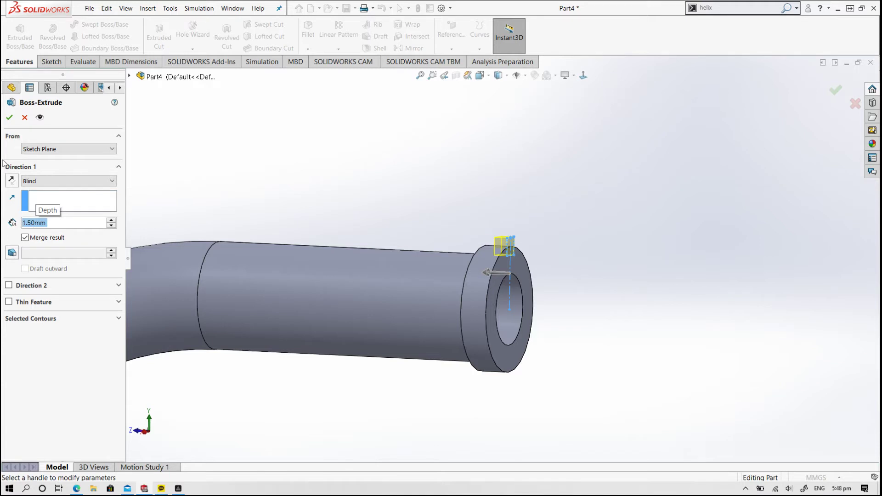
click(10, 118)
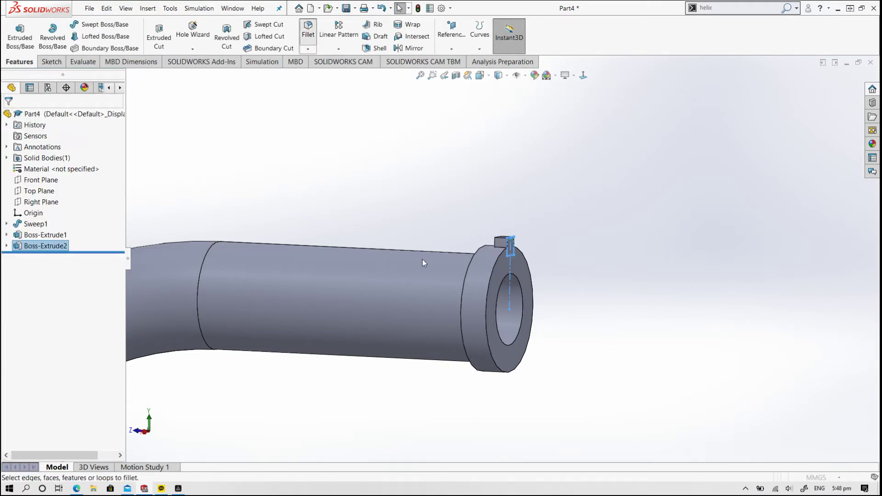
Fillet the tab's two top edges with a 0.5 mm radius.
click(72, 331)
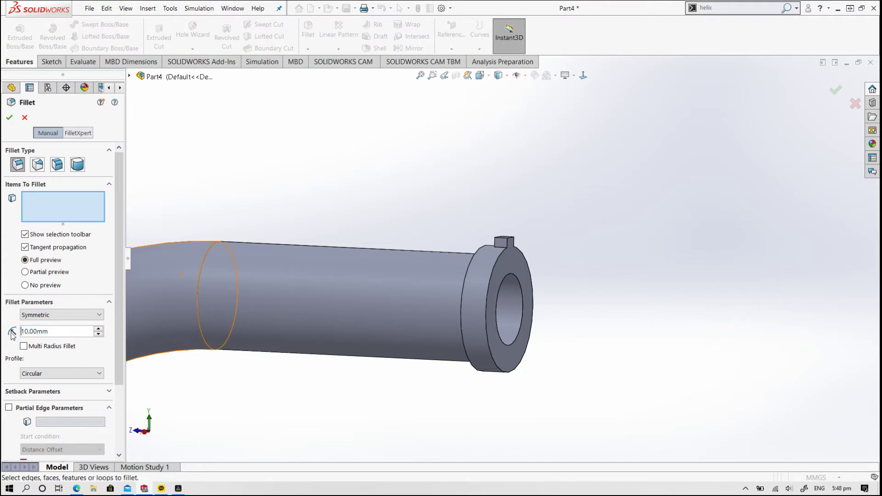
text(0.5)
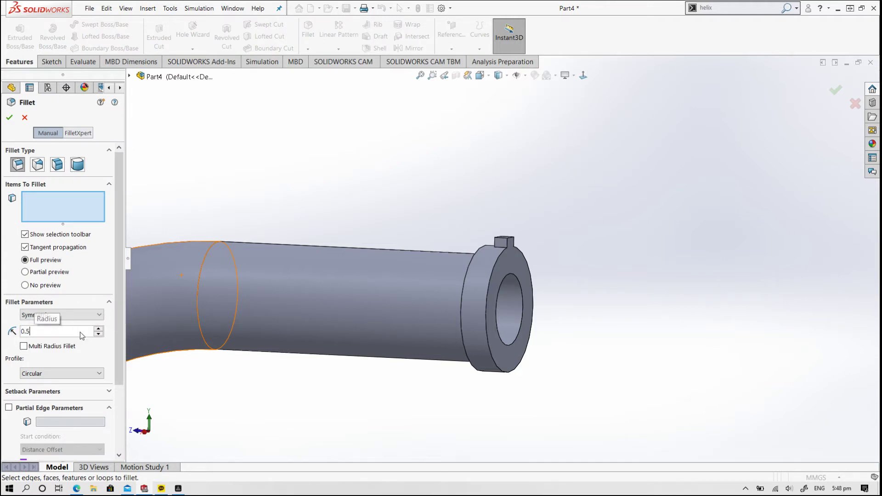
key(Return)
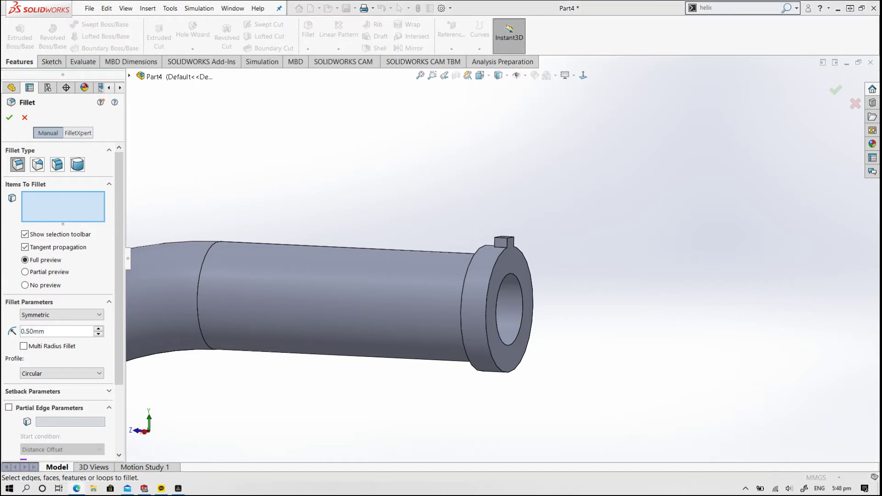
scroll(479, 236, down, 2)
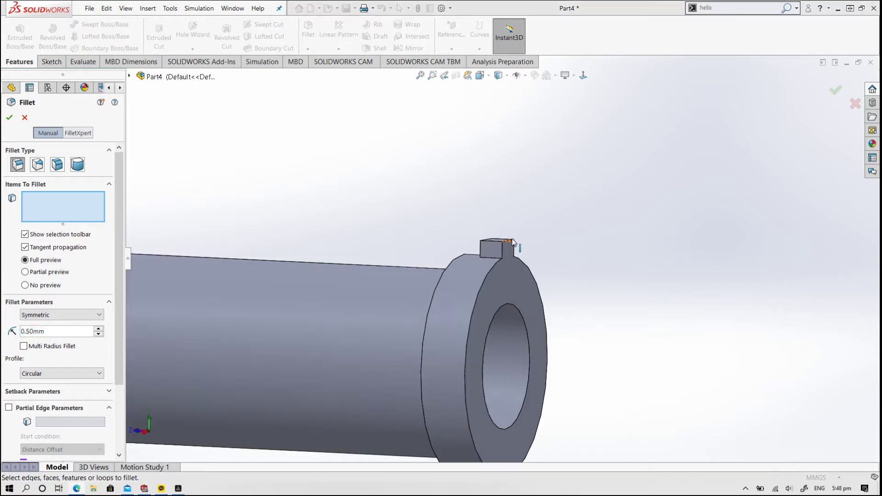
scroll(485, 248, down, 2)
click(485, 248)
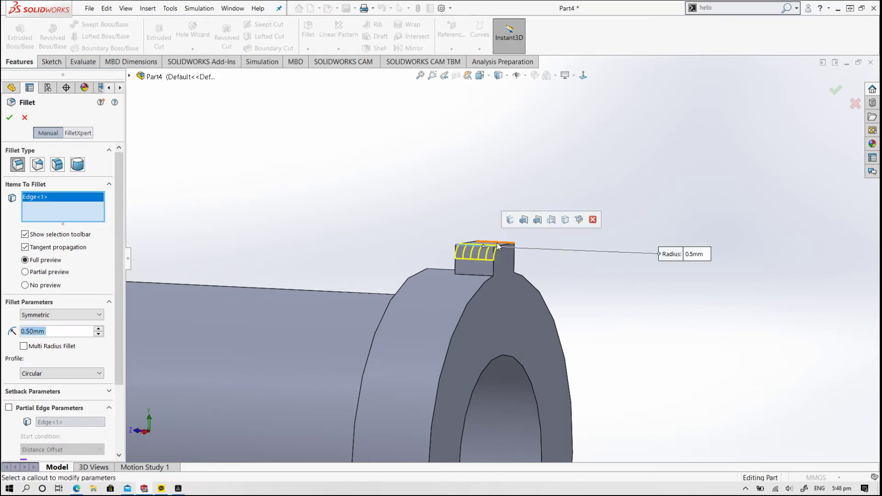
click(500, 244)
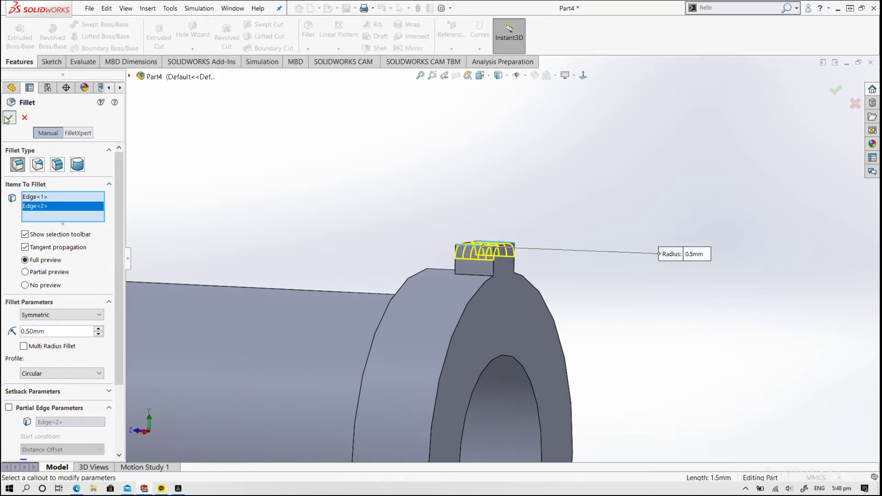
key(Return)
scroll(648, 254, up, 2)
Zoom and orbit to the tube's open end and select its ring-shaped end face.
scroll(648, 254, up, 3)
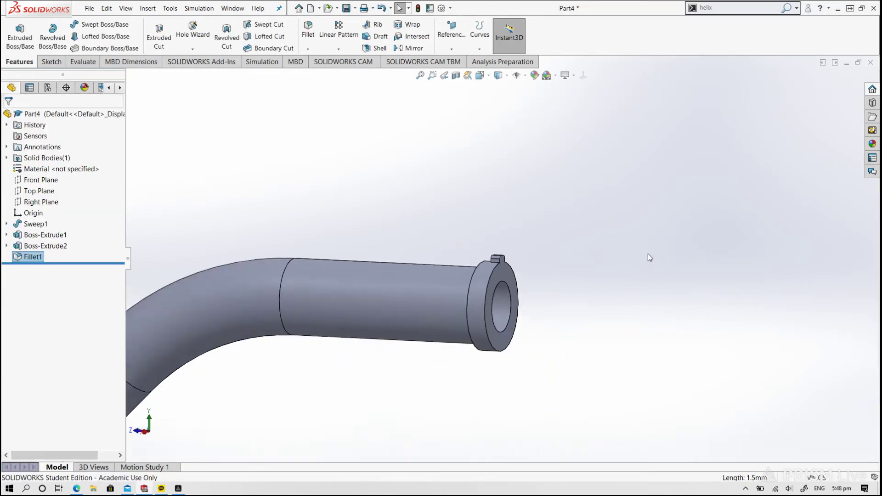
scroll(291, 307, up, 2)
scroll(439, 317, down, 3)
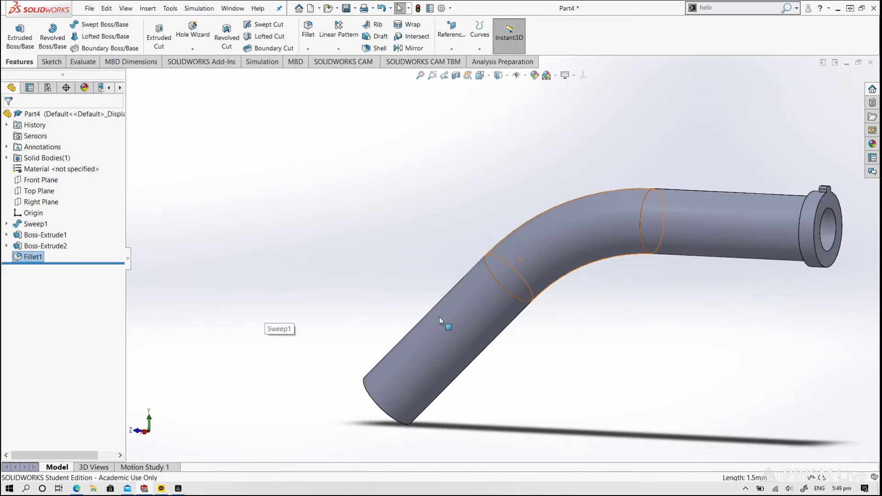
scroll(588, 331, up, 2)
mouse_move(558, 307)
middle_down()
mouse_move(574, 375)
mouse_move(630, 333)
middle_up()
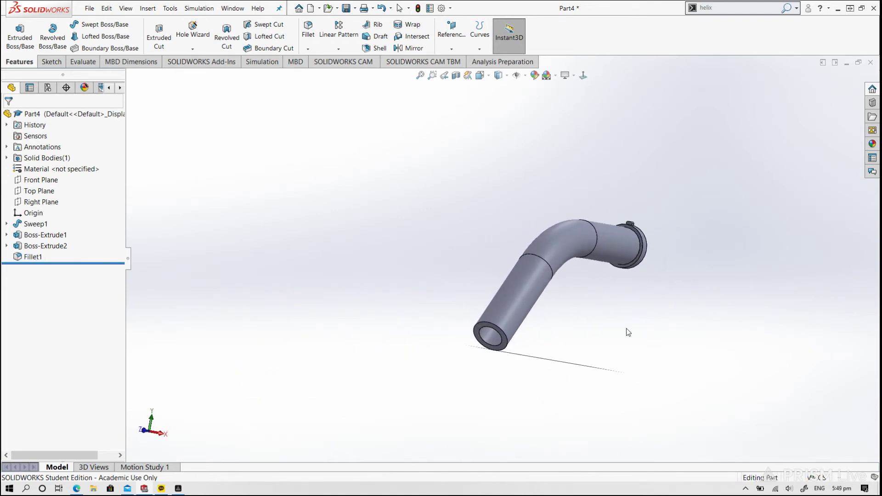
scroll(521, 342, down, 3)
scroll(497, 316, down, 2)
click(476, 296)
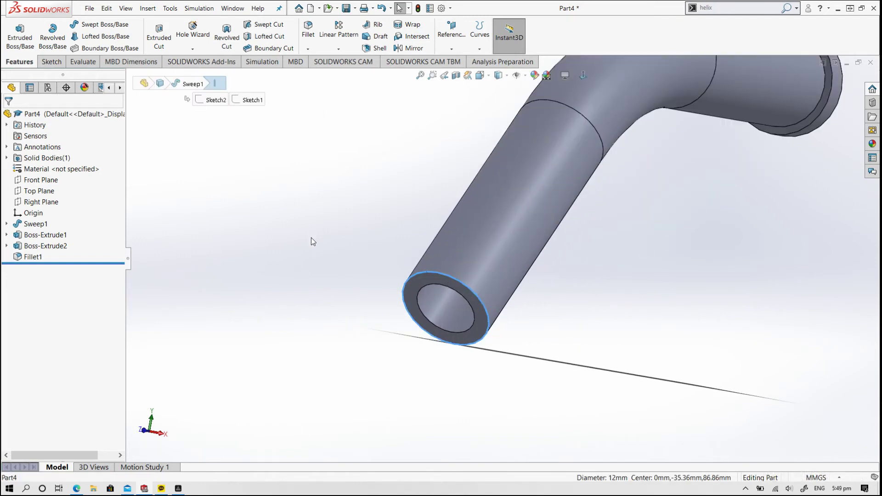
click(327, 304)
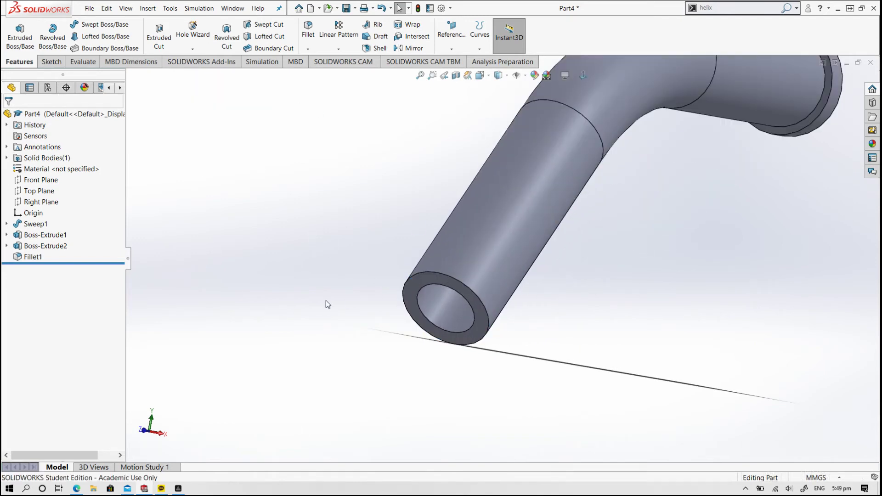
click(469, 297)
Sketch on the tube's end face and convert its Ø12 mm outer edge into a circle.
click(506, 267)
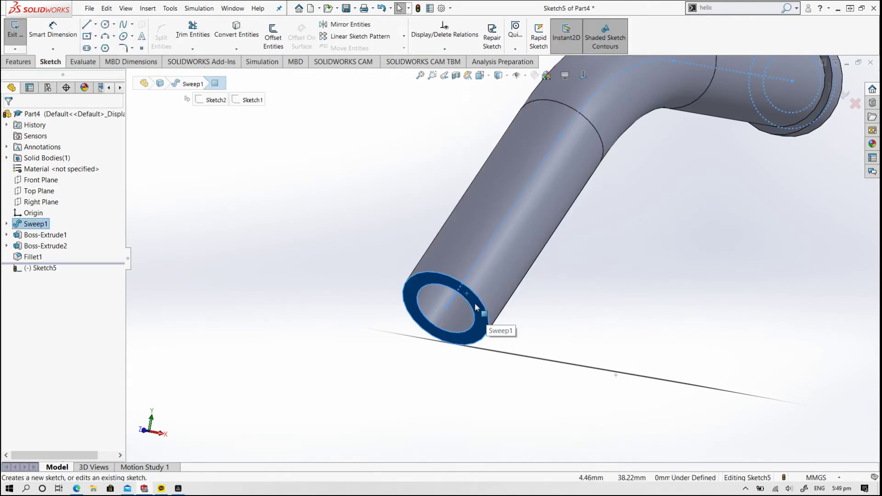
click(303, 216)
click(236, 28)
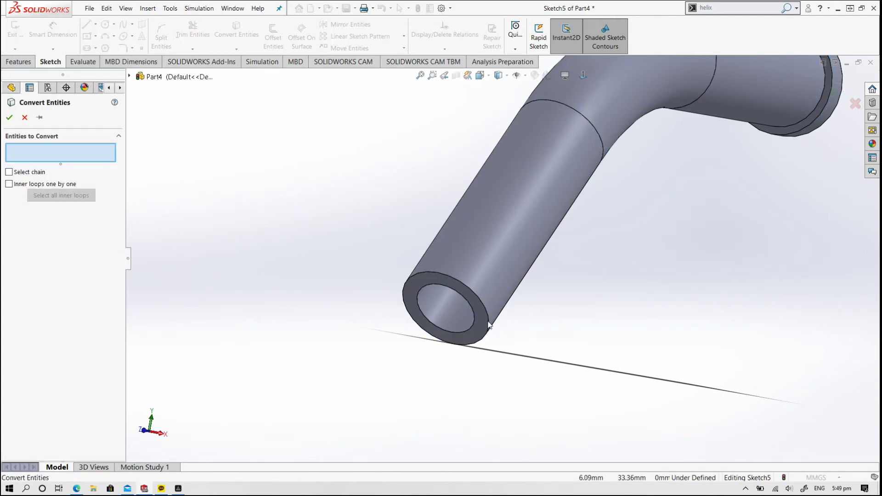
click(484, 307)
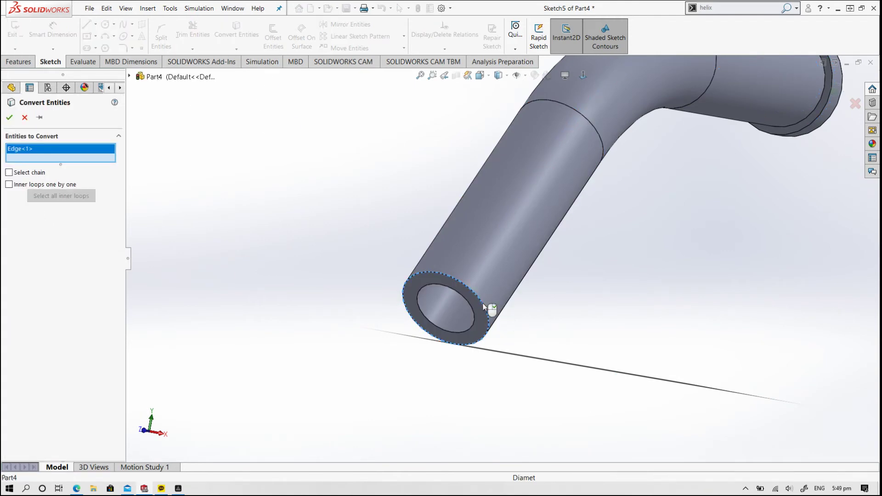
click(9, 117)
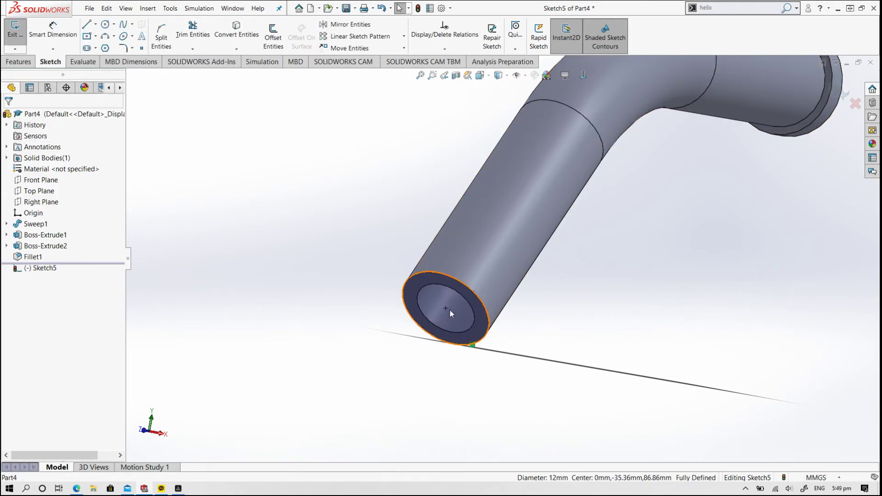
scroll(451, 310, up, 3)
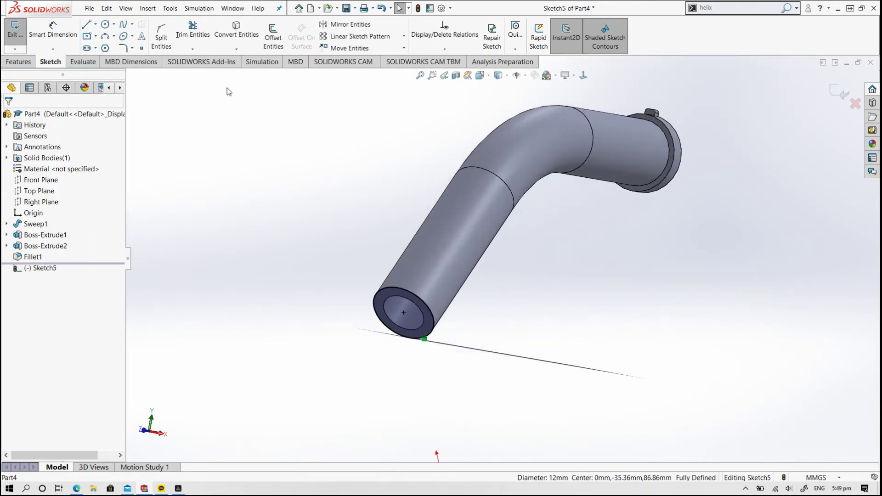
click(740, 6)
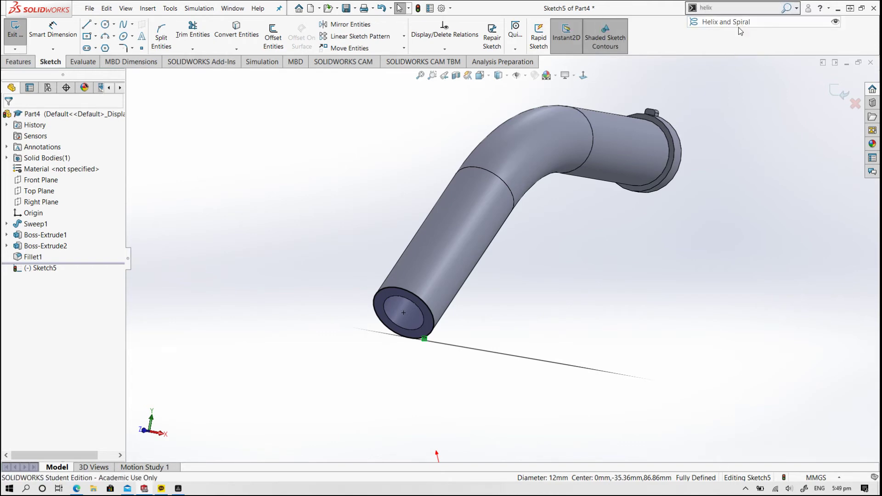
Create a reversed clockwise helix, 12 mm high, 1.99 mm pitch, starting at 225°.
click(753, 21)
middle_drag(306, 274, 252, 301)
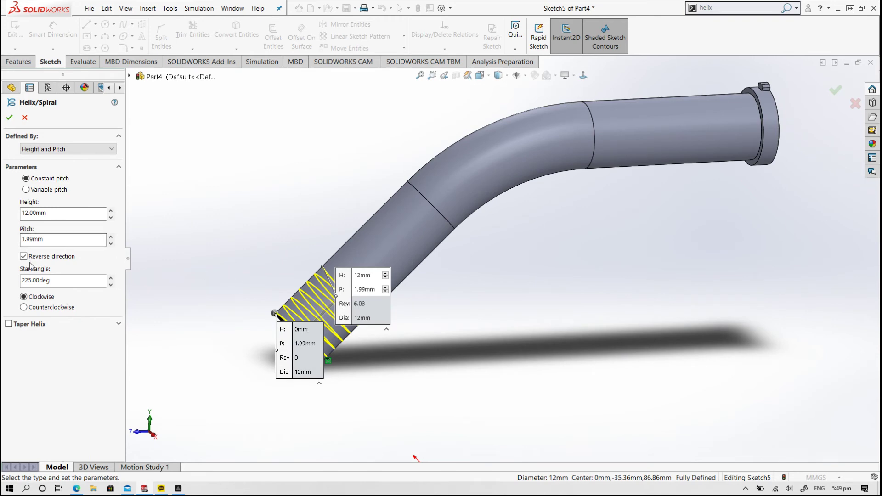
click(23, 213)
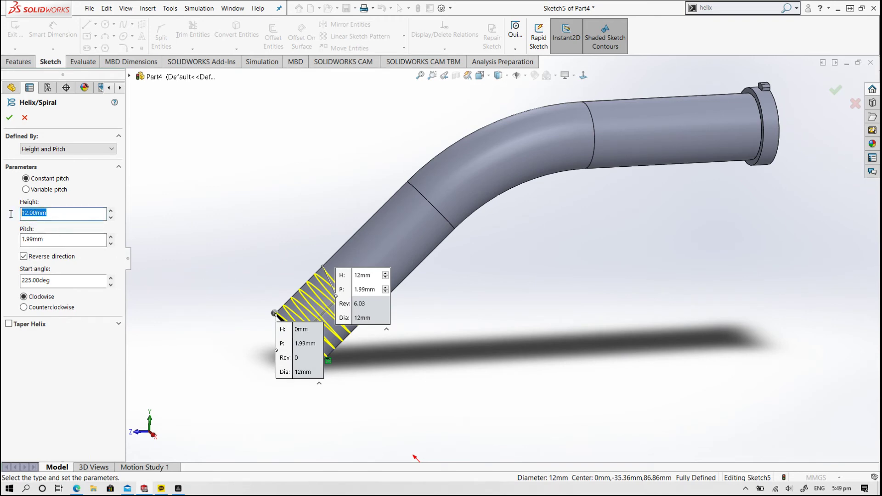
click(25, 239)
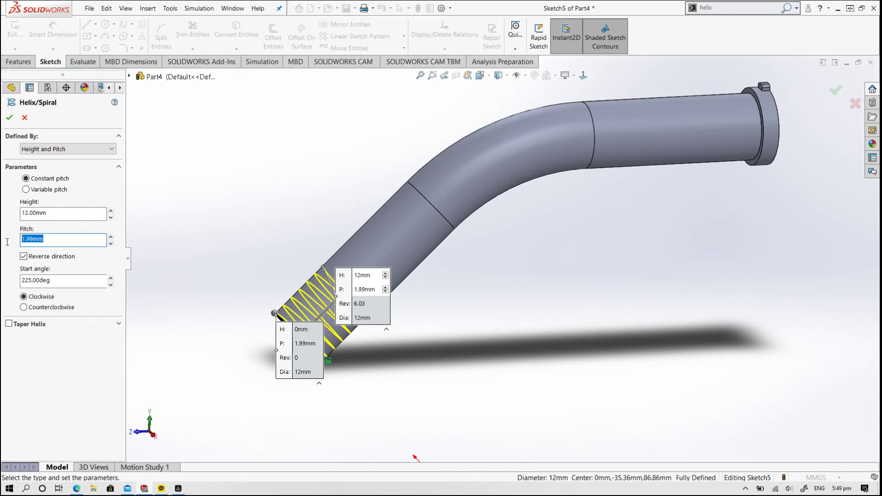
key(Tab)
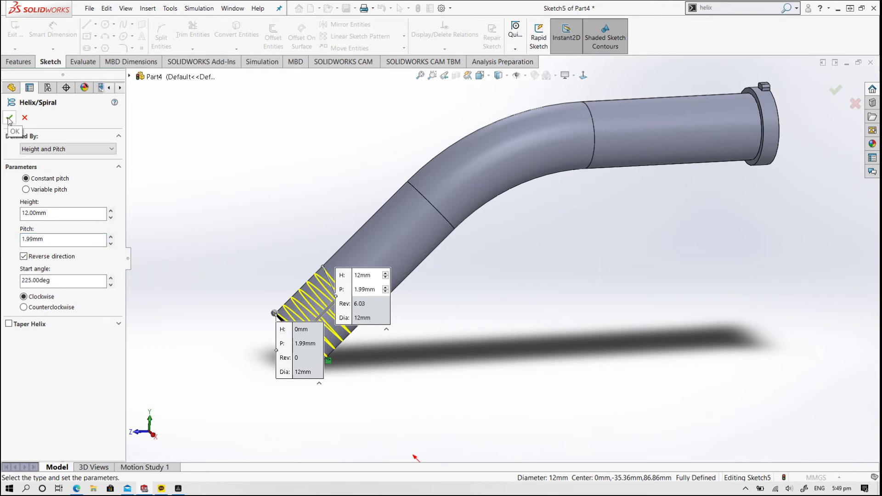
click(9, 118)
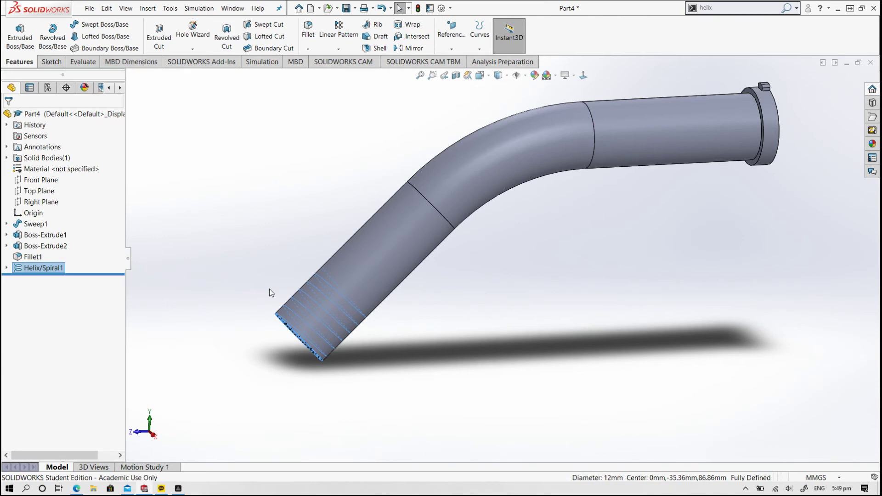
Create Plane1 through the helix end point, perpendicular to the tube end face, referencing Front Plane.
middle_drag(271, 293, 296, 331)
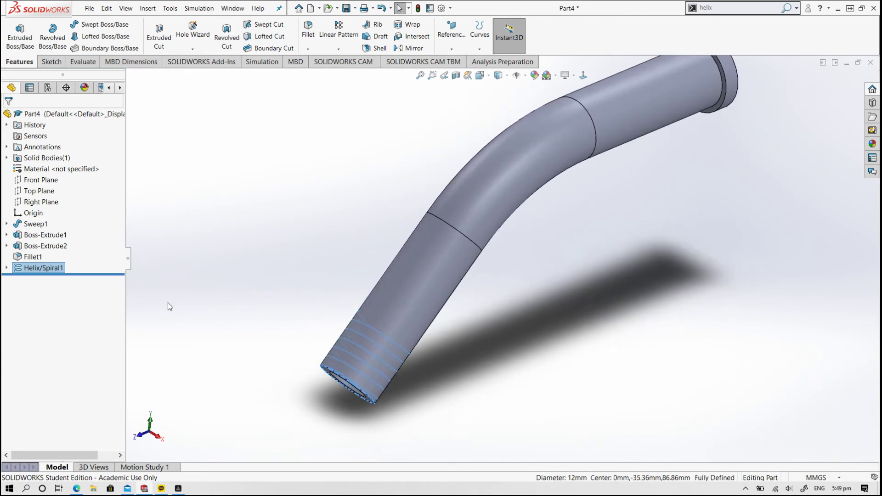
scroll(295, 319, down, 3)
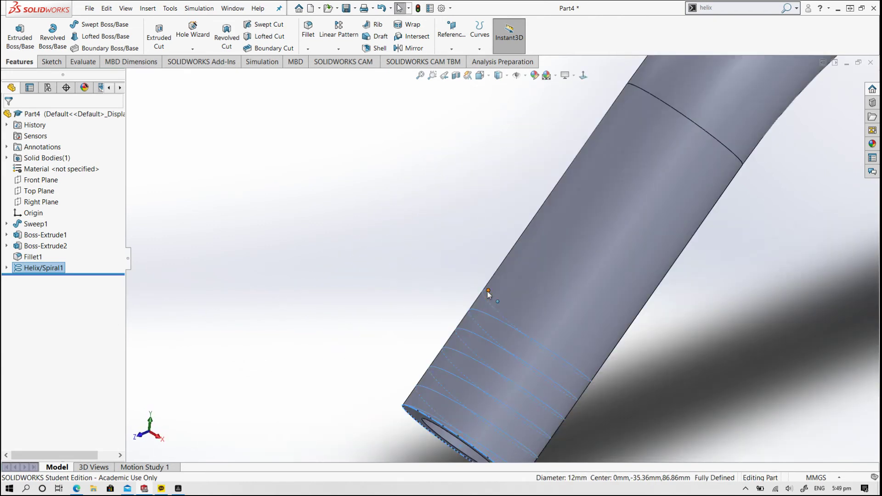
click(452, 34)
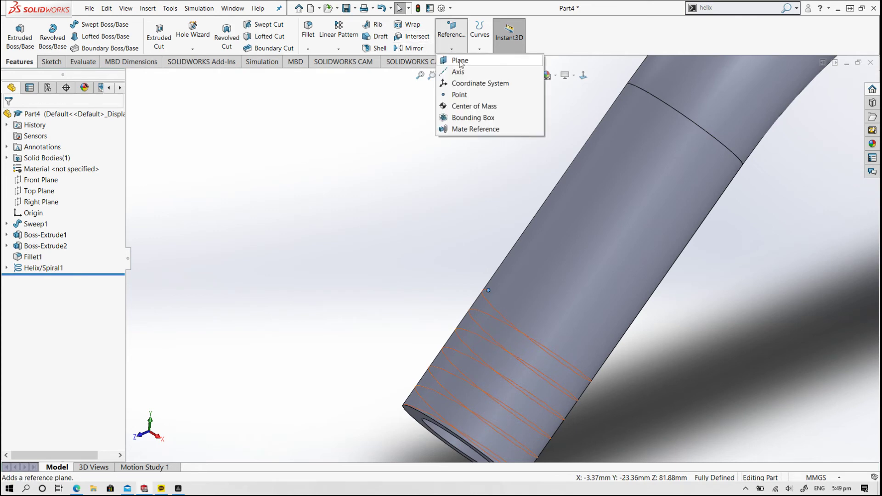
click(460, 61)
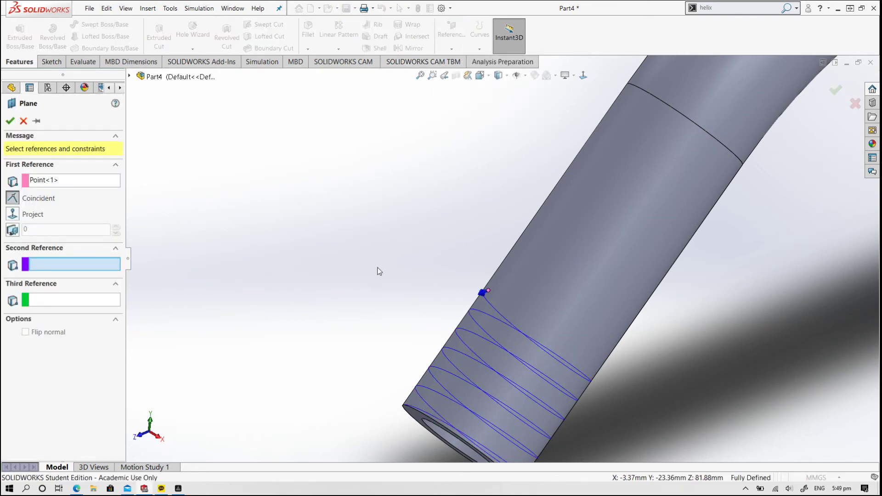
scroll(376, 285, up, 2)
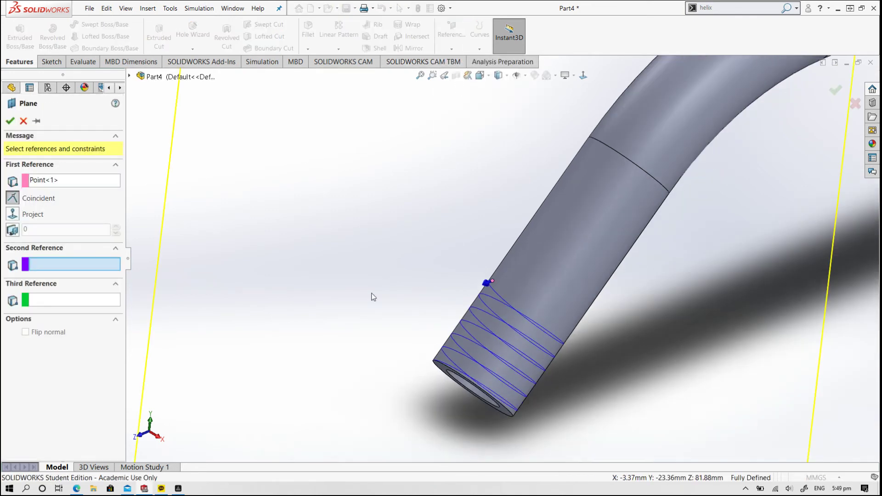
click(444, 374)
scroll(501, 267, up, 5)
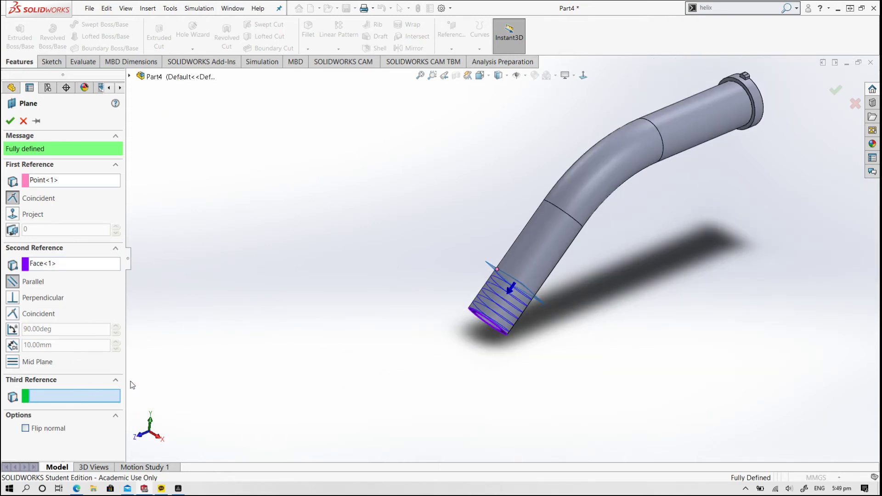
click(130, 76)
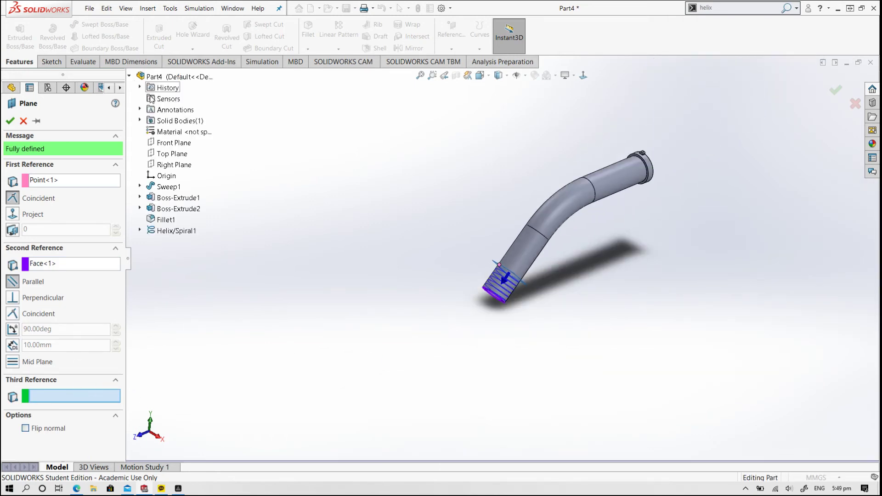
click(161, 143)
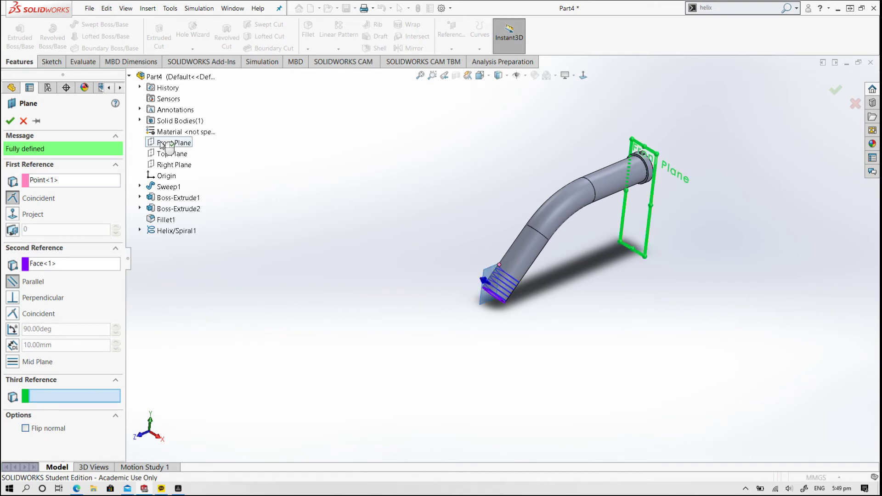
click(10, 120)
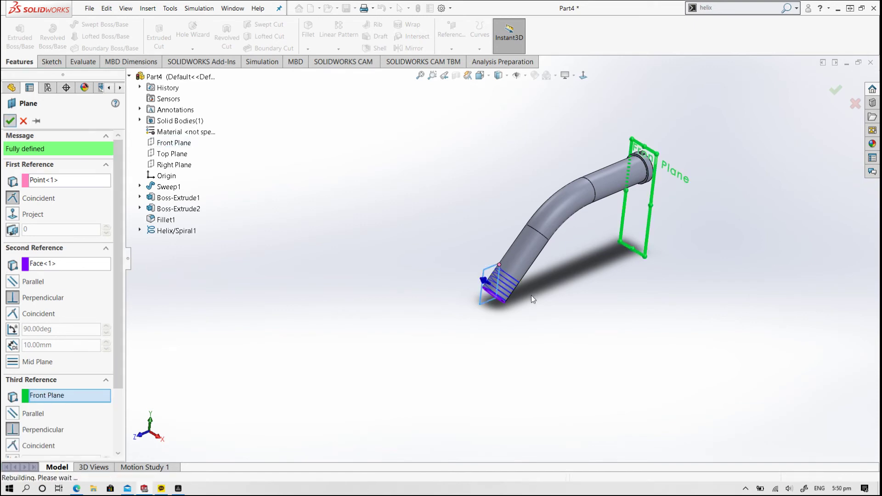
scroll(487, 282, down, 5)
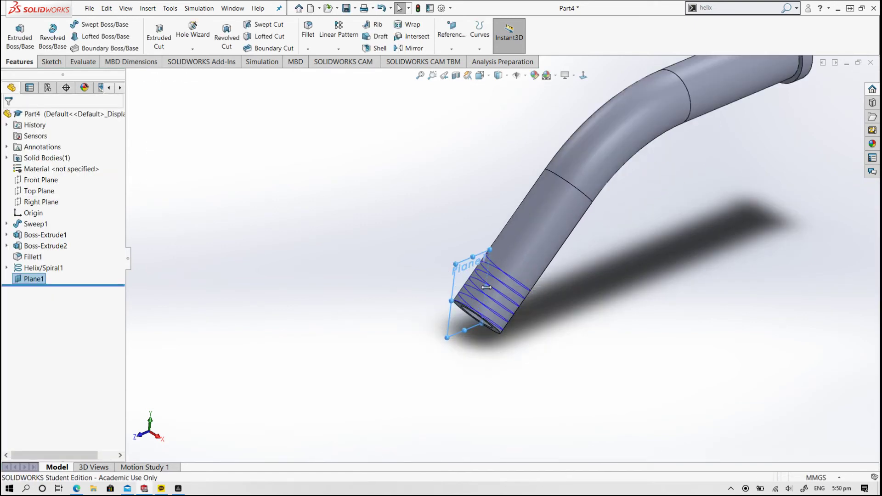
Open a sketch on Plane1 viewed normal to it, zoomed in on the helix end.
click(514, 233)
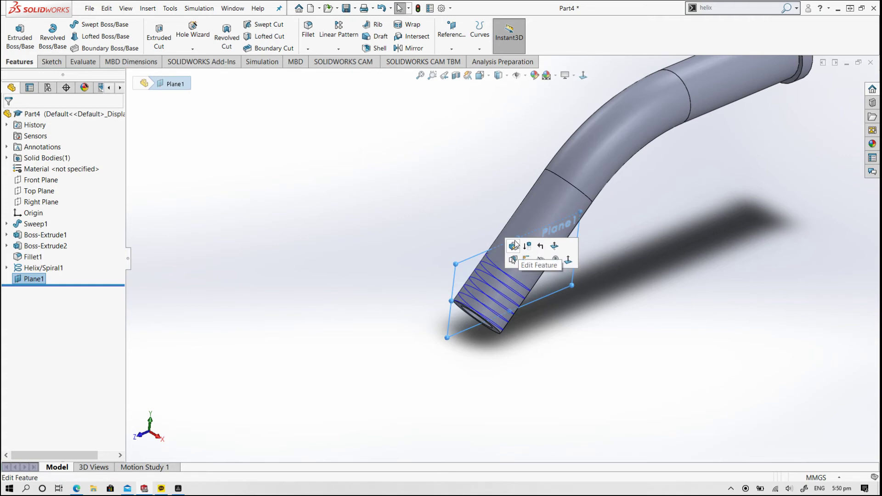
click(442, 255)
right_click(556, 282)
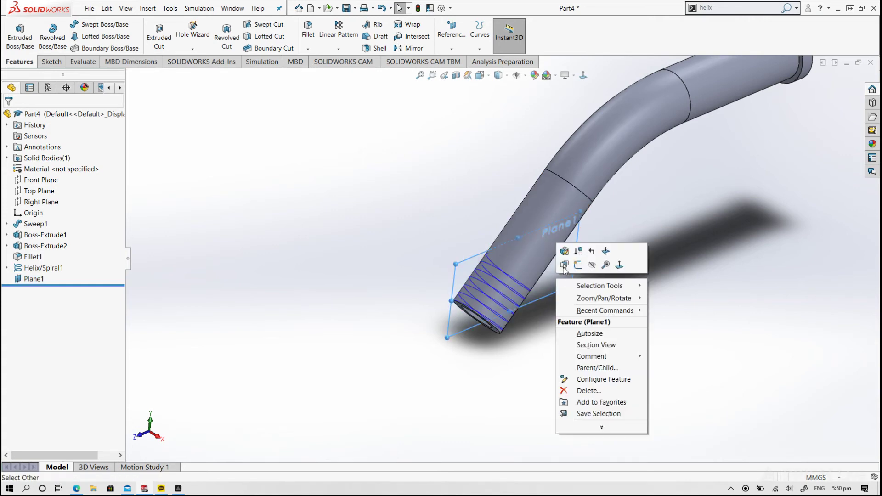
click(569, 262)
click(583, 75)
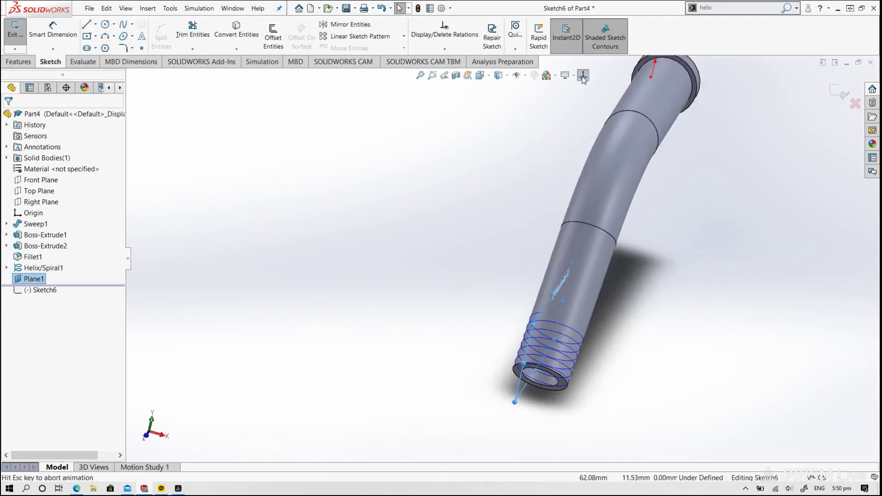
scroll(287, 294, down, 5)
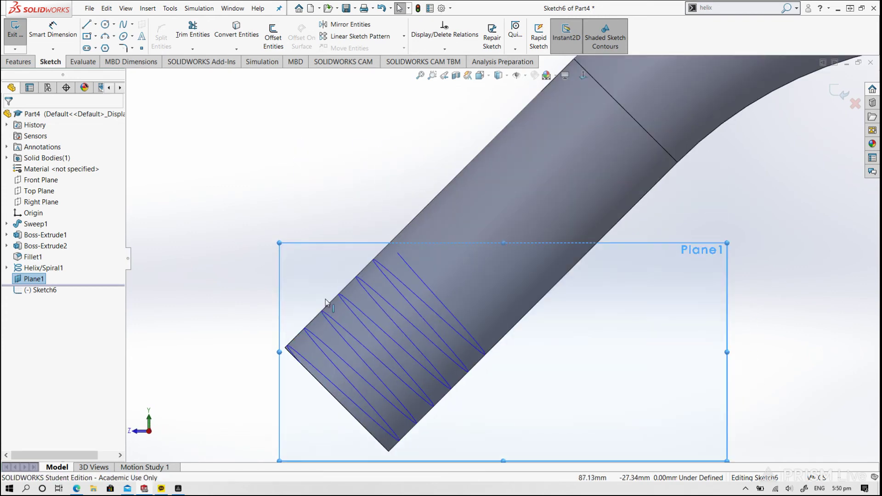
scroll(294, 230, down, 3)
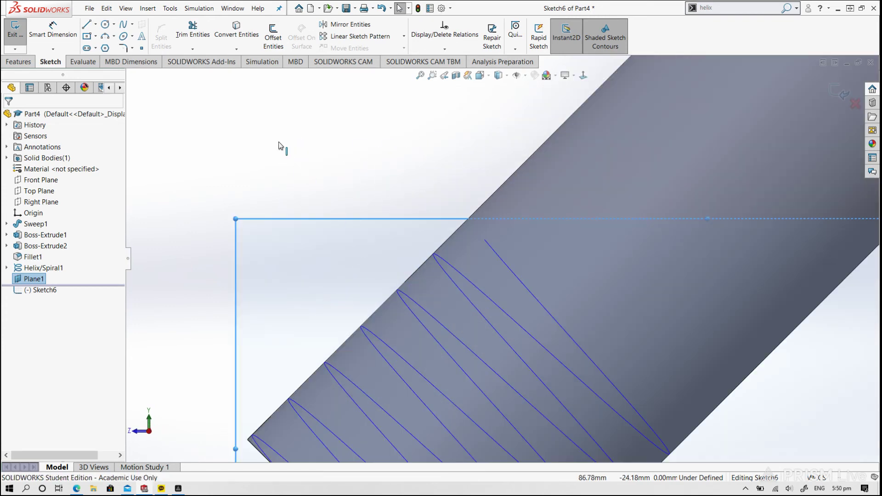
click(106, 48)
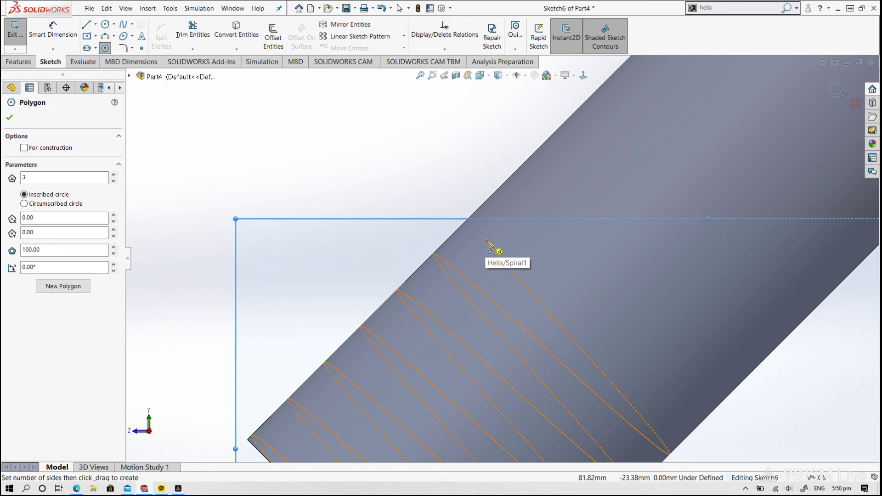
Draw a triangle at the helix end and dimension its inscribed circle to Ø1.5 mm.
drag(486, 240, 488, 173)
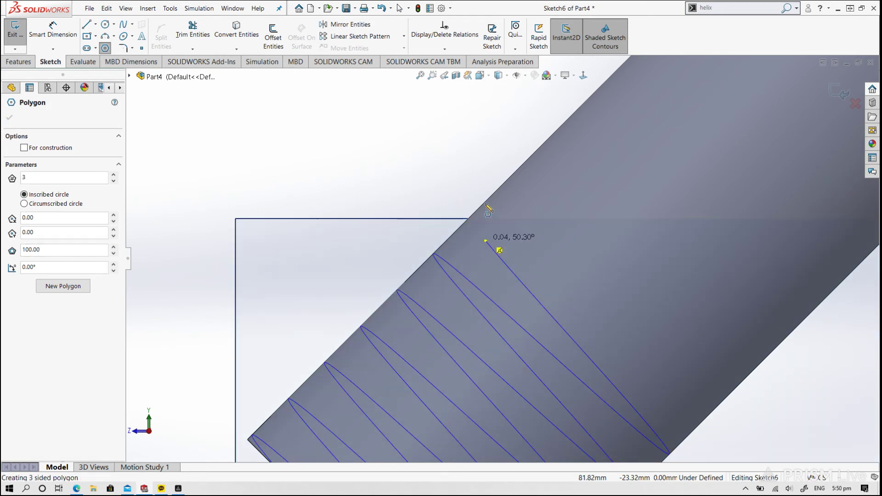
click(487, 174)
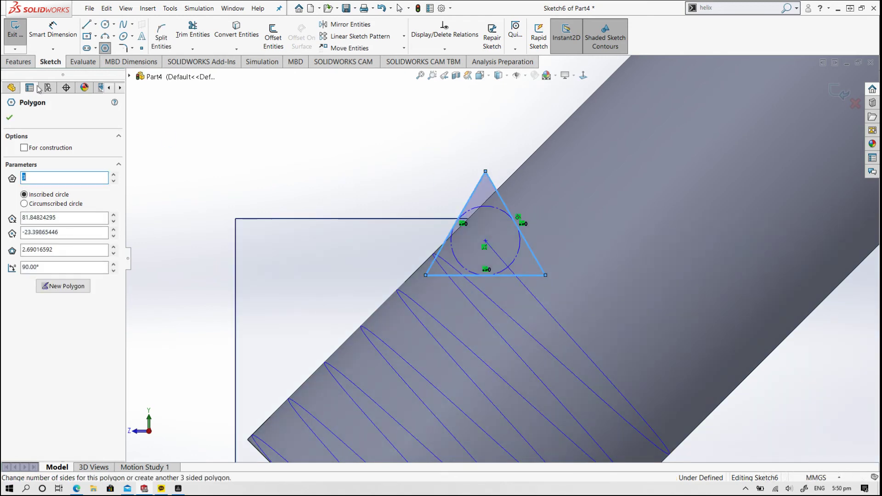
key(Escape)
click(464, 213)
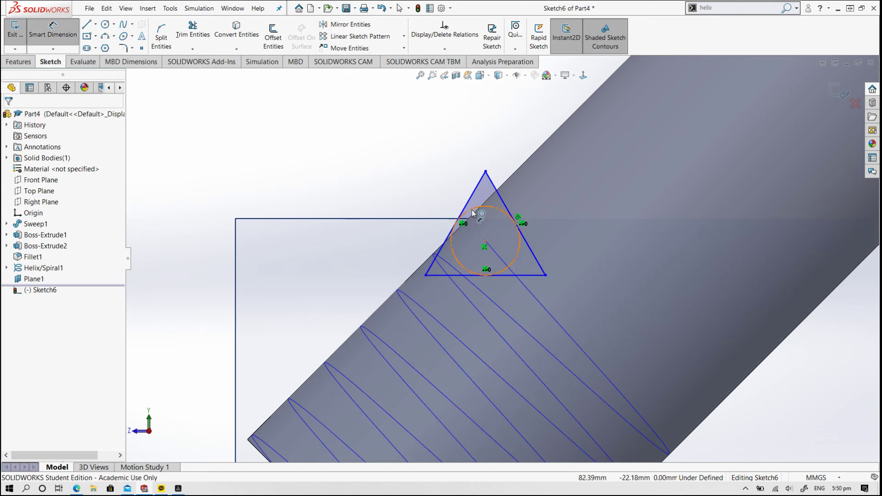
click(329, 162)
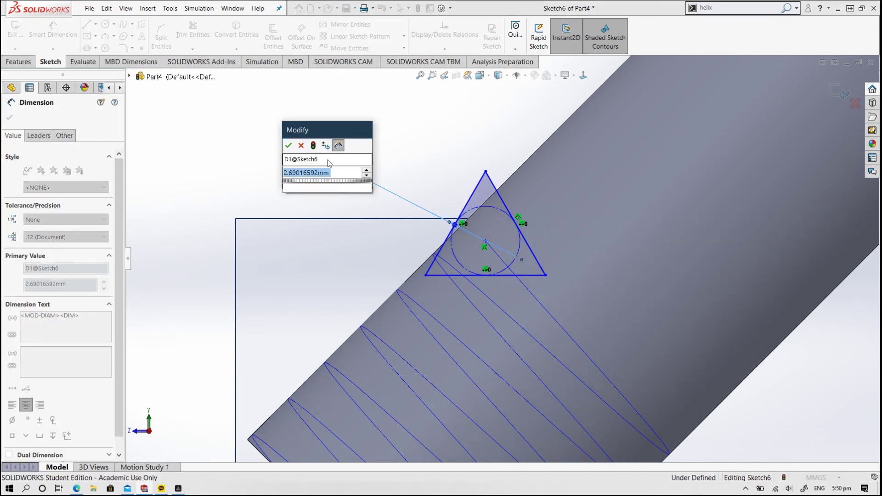
text(1.5)
key(Return)
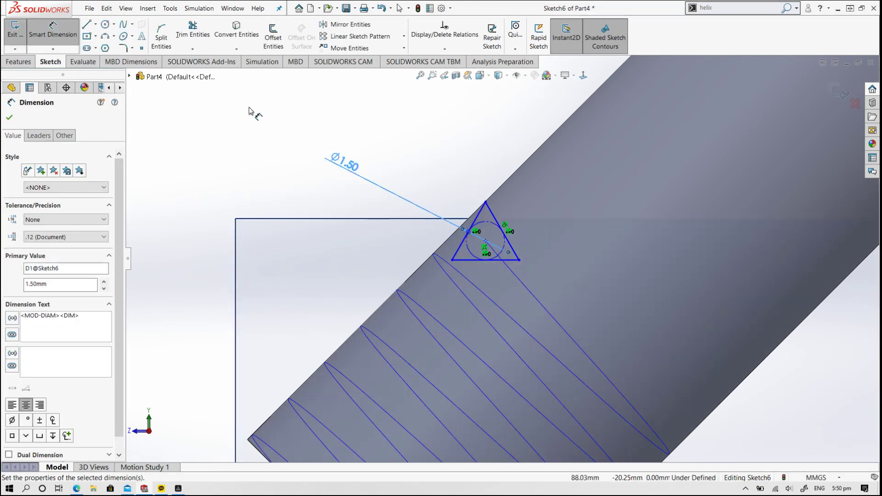
Set the triangle's right edge to a 135° angle and zoom to check the profile.
click(71, 34)
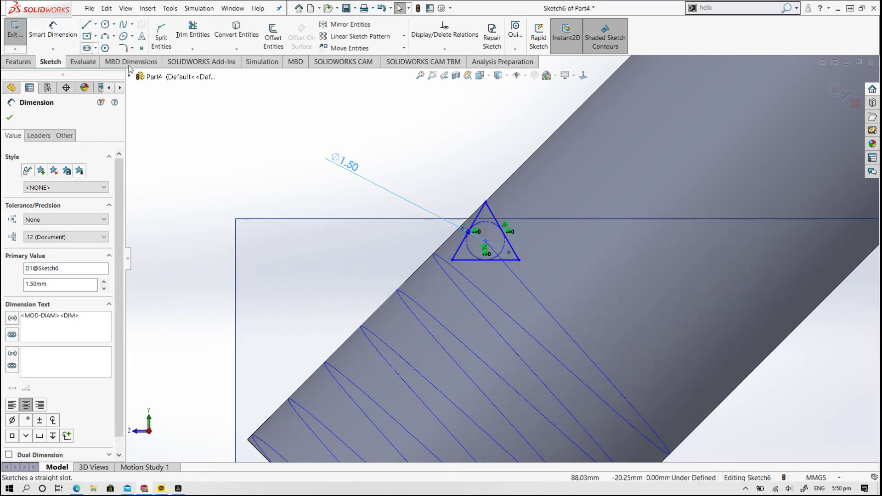
click(494, 215)
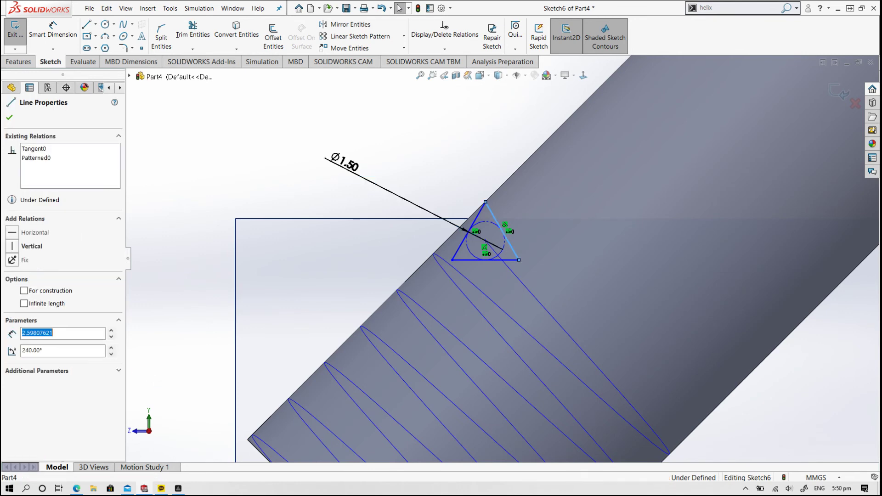
double_click(32, 351)
text(13)
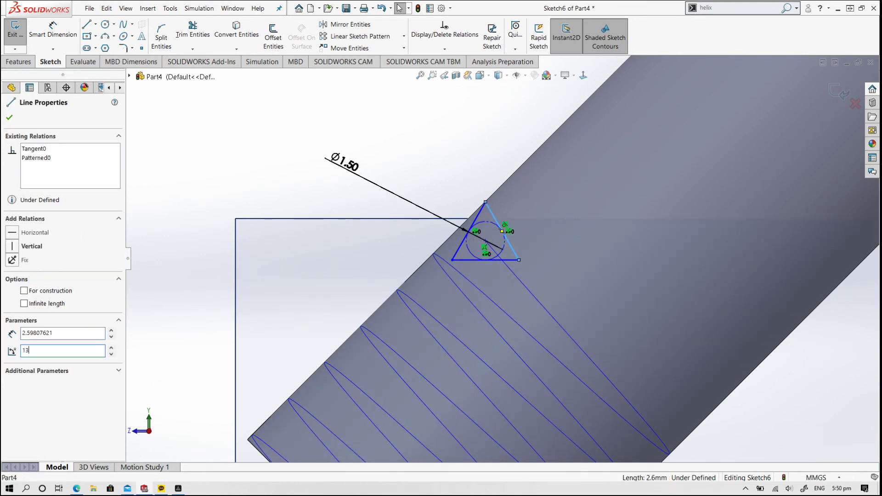
text(5)
key(Return)
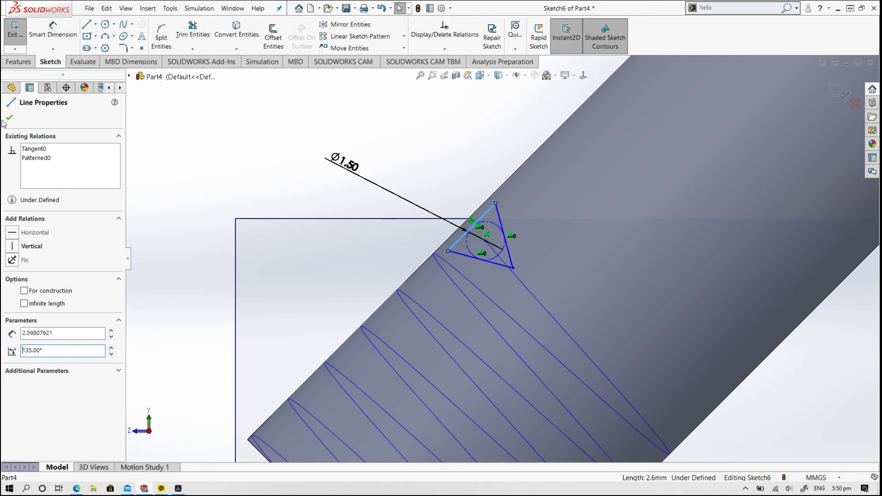
click(14, 120)
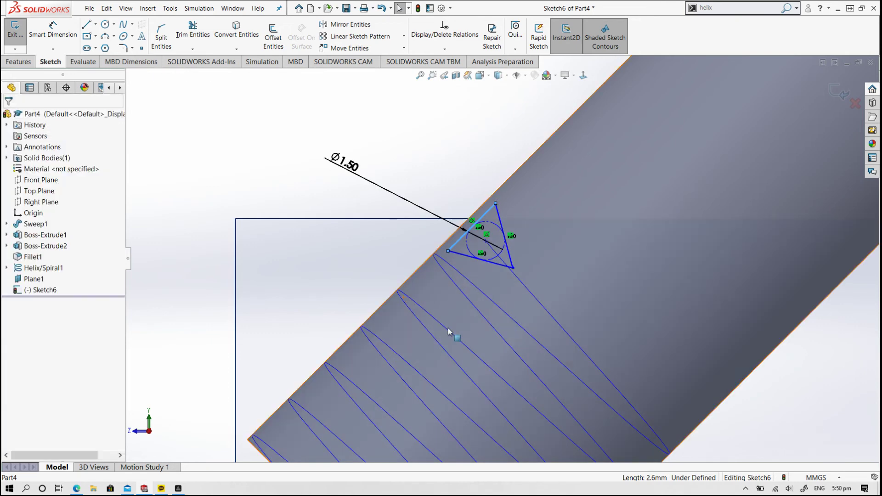
scroll(451, 335, up, 3)
scroll(343, 314, up, 3)
scroll(622, 270, down, 1)
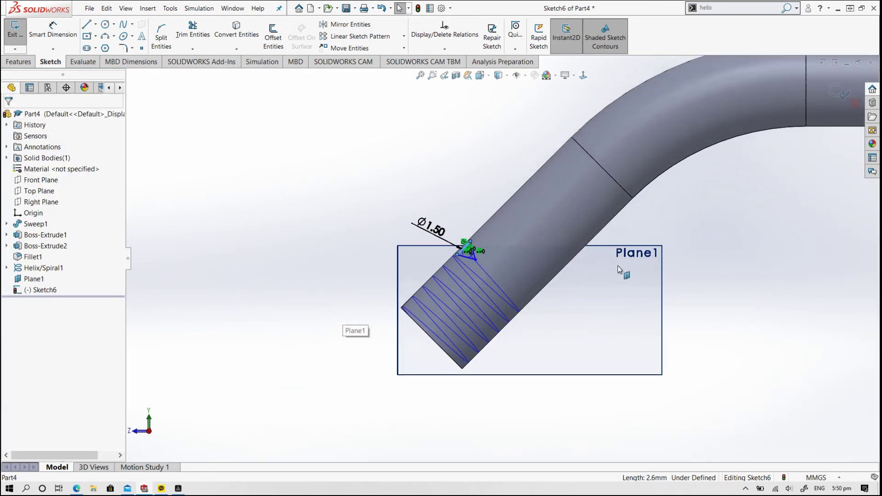
scroll(618, 270, down, 1)
scroll(437, 247, down, 3)
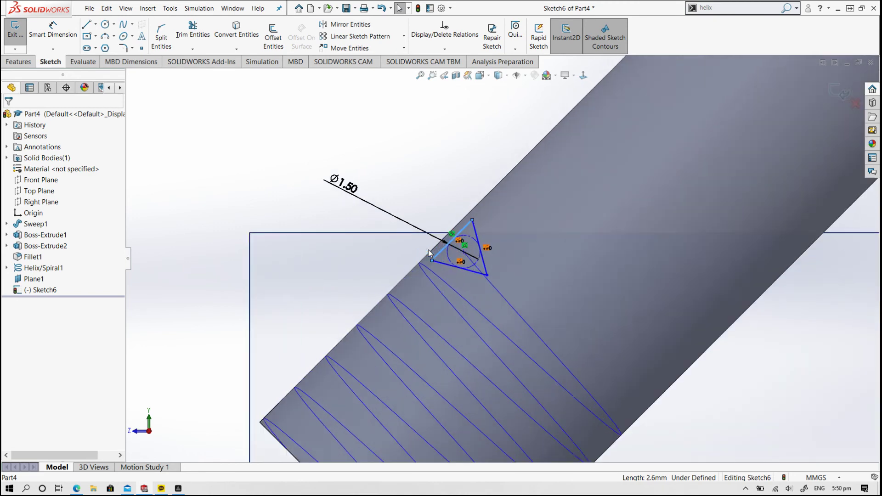
scroll(454, 244, down, 1)
scroll(401, 305, up, 2)
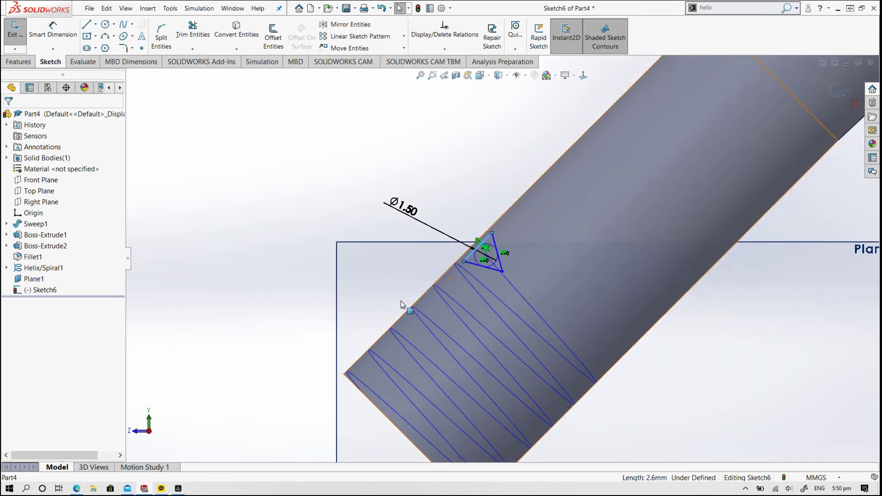
scroll(403, 305, up, 2)
scroll(404, 308, up, 1)
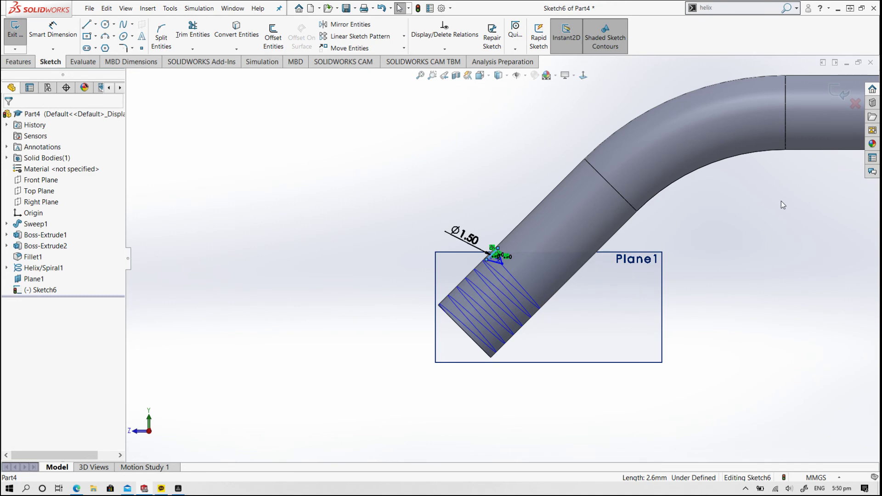
scroll(783, 205, up, 1)
scroll(830, 192, down, 1)
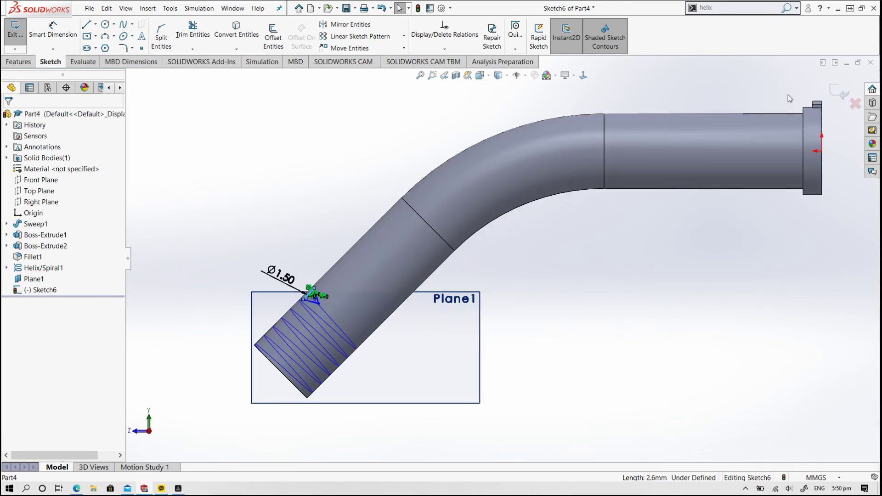
Swept-cut the Sketch6 triangle along Helix/Spiral1 to thread the tube's open end.
click(837, 94)
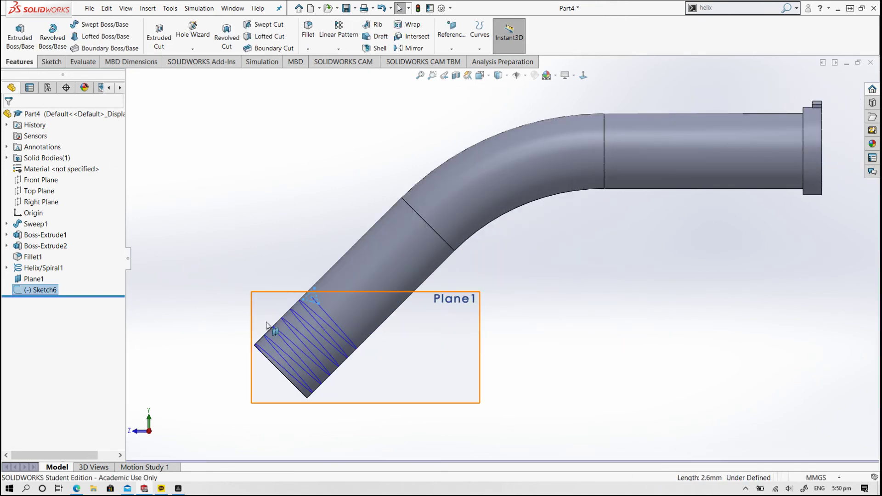
scroll(397, 289, down, 1)
scroll(561, 260, down, 2)
middle_drag(561, 260, 626, 287)
click(264, 25)
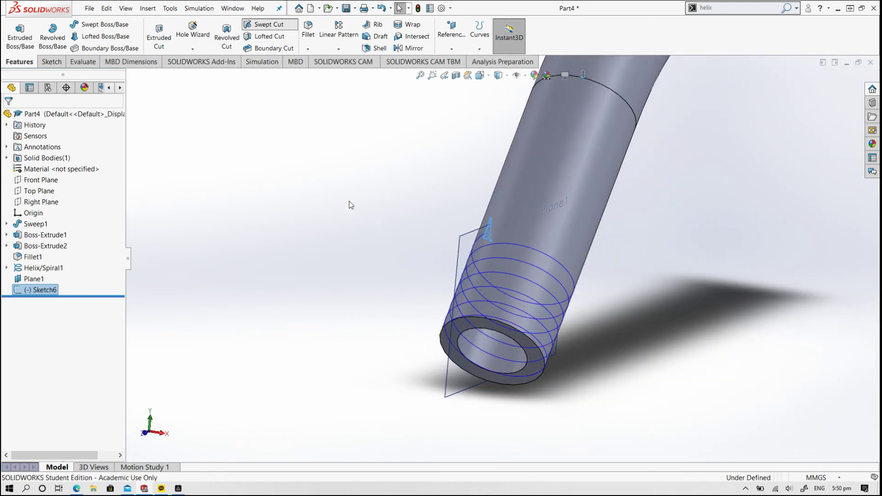
scroll(390, 263, down, 1)
scroll(404, 266, down, 1)
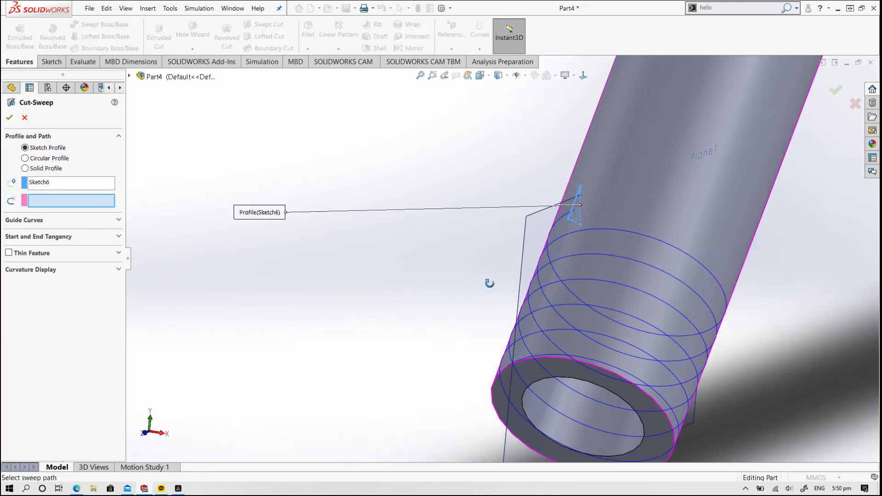
middle_drag(433, 281, 564, 226)
click(565, 221)
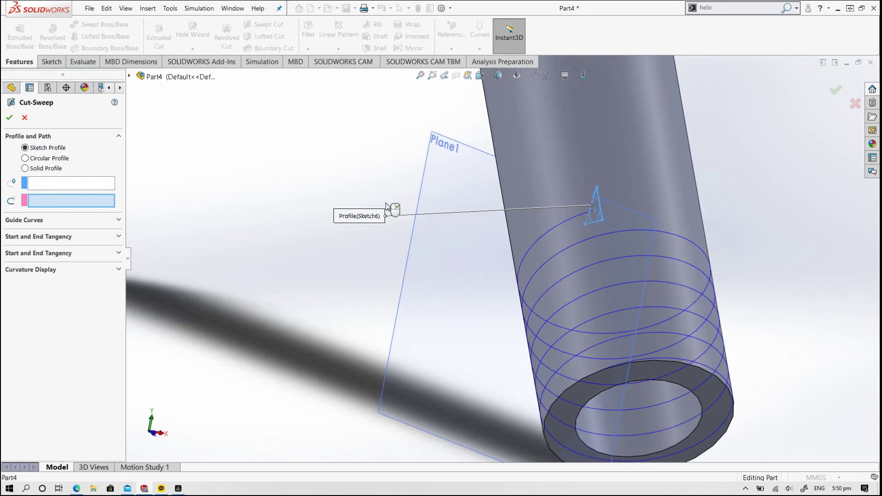
click(10, 117)
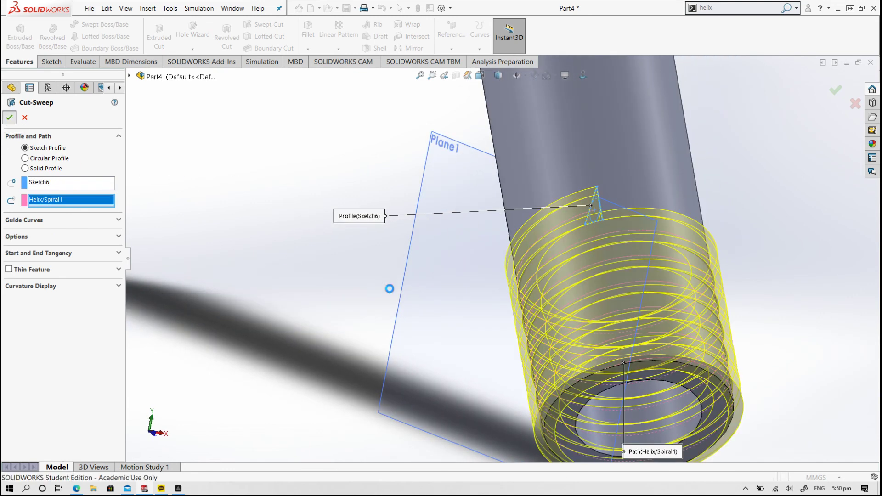
scroll(460, 352, up, 2)
Hide the plane and helix and display the tube shaded without edges.
scroll(457, 355, up, 3)
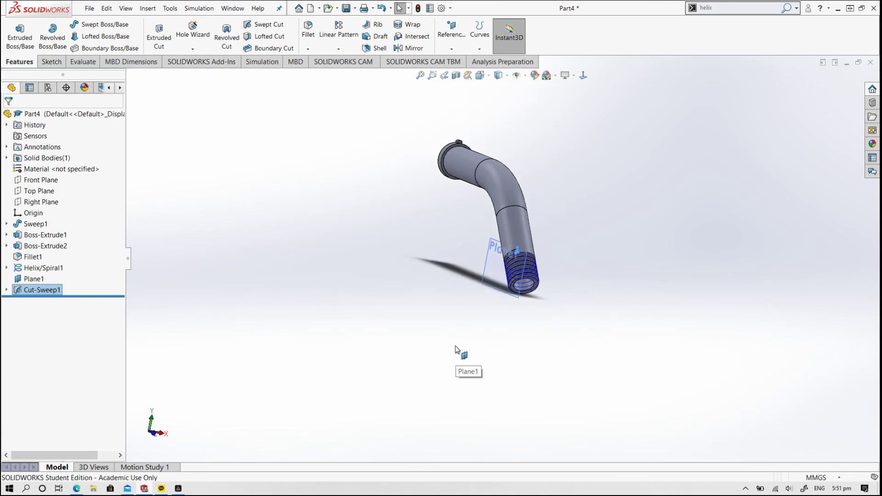
mouse_move(457, 354)
middle_down()
mouse_move(522, 226)
mouse_move(452, 207)
middle_up()
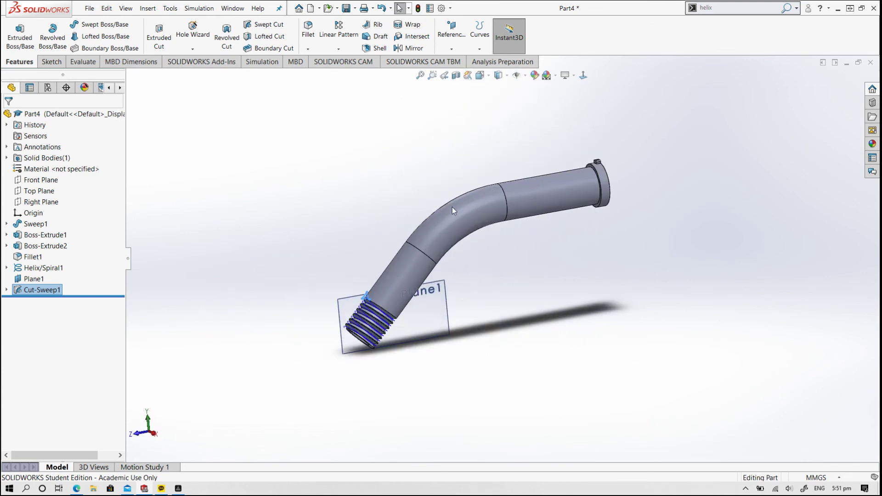
click(516, 77)
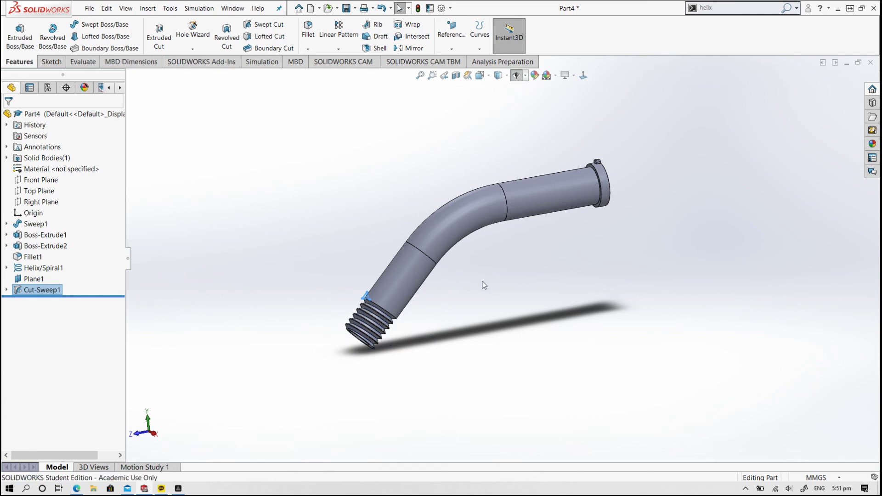
click(497, 318)
key(ctrl+Down)
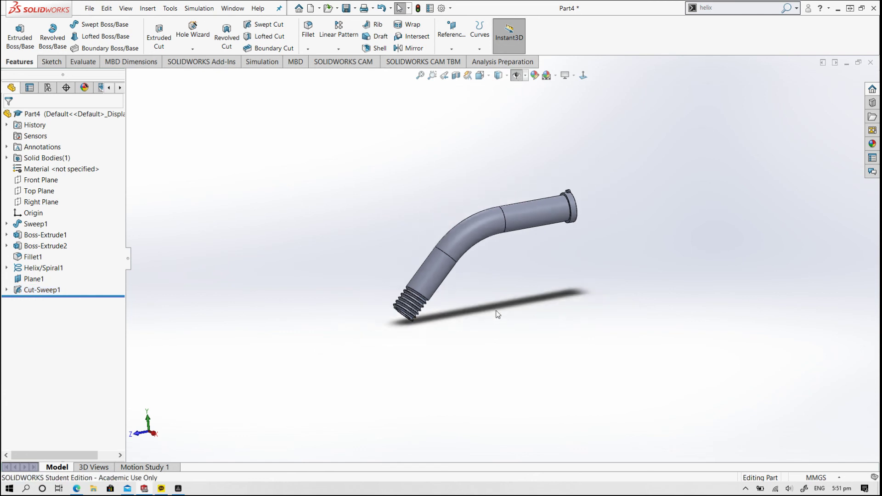
key(ctrl+Down)
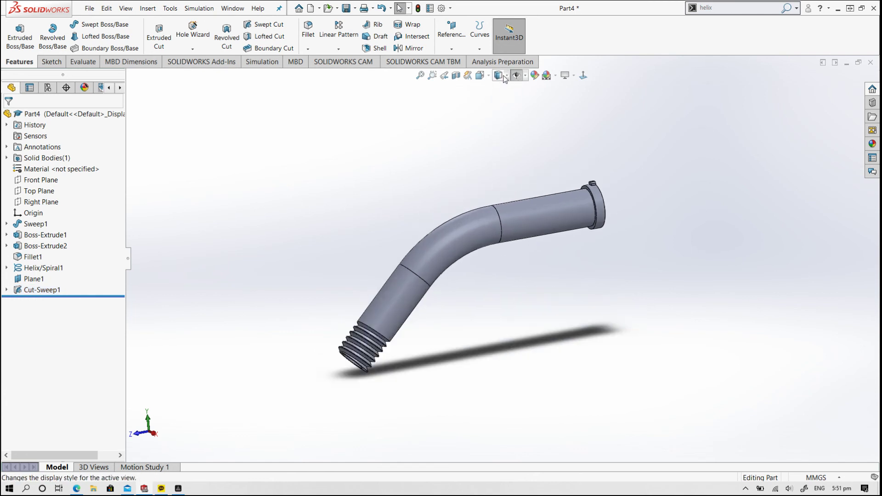
click(499, 75)
click(500, 104)
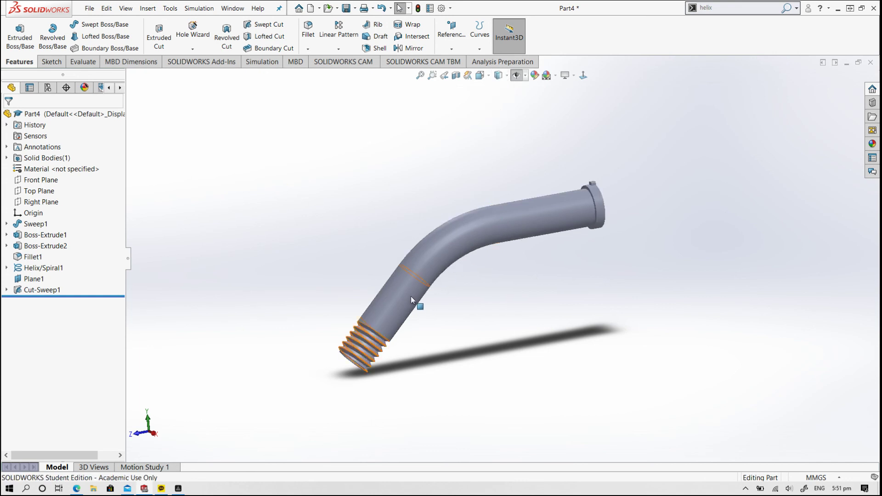
Switch to an isometric view of the threaded tube.
scroll(433, 272, down, 1)
scroll(434, 272, down, 1)
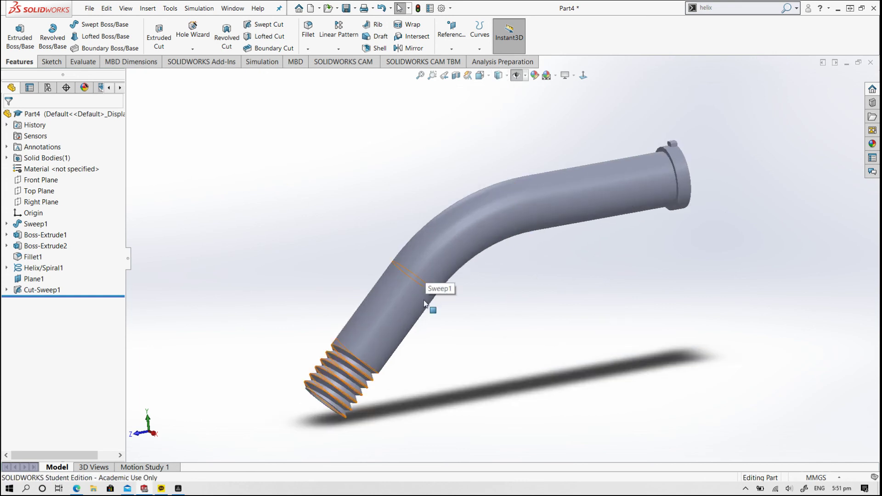
scroll(417, 250, down, 1)
middle_drag(456, 307, 454, 289)
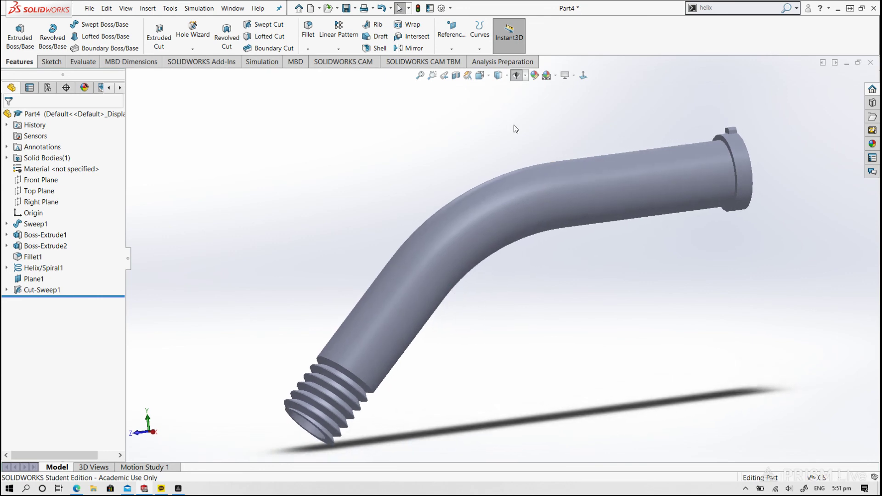
click(498, 75)
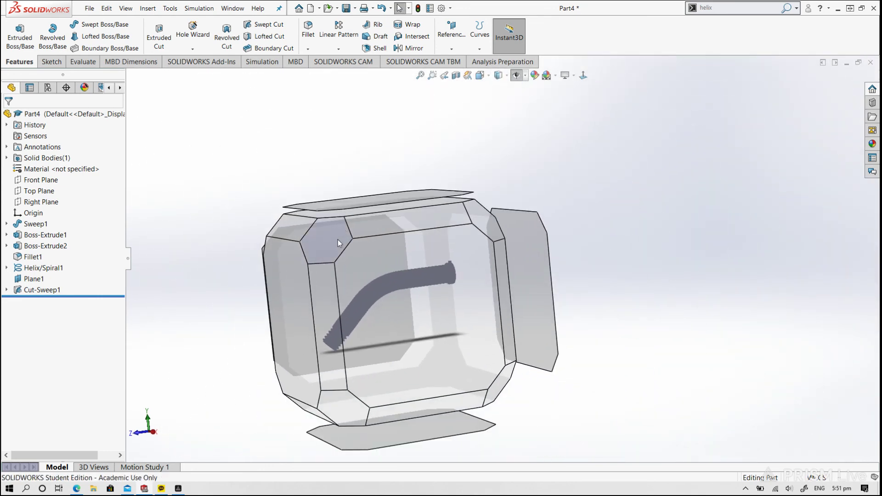
click(338, 239)
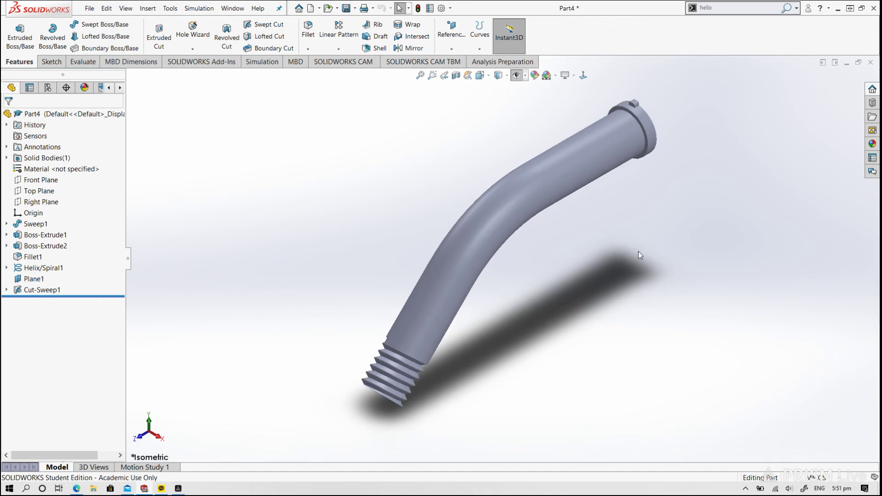